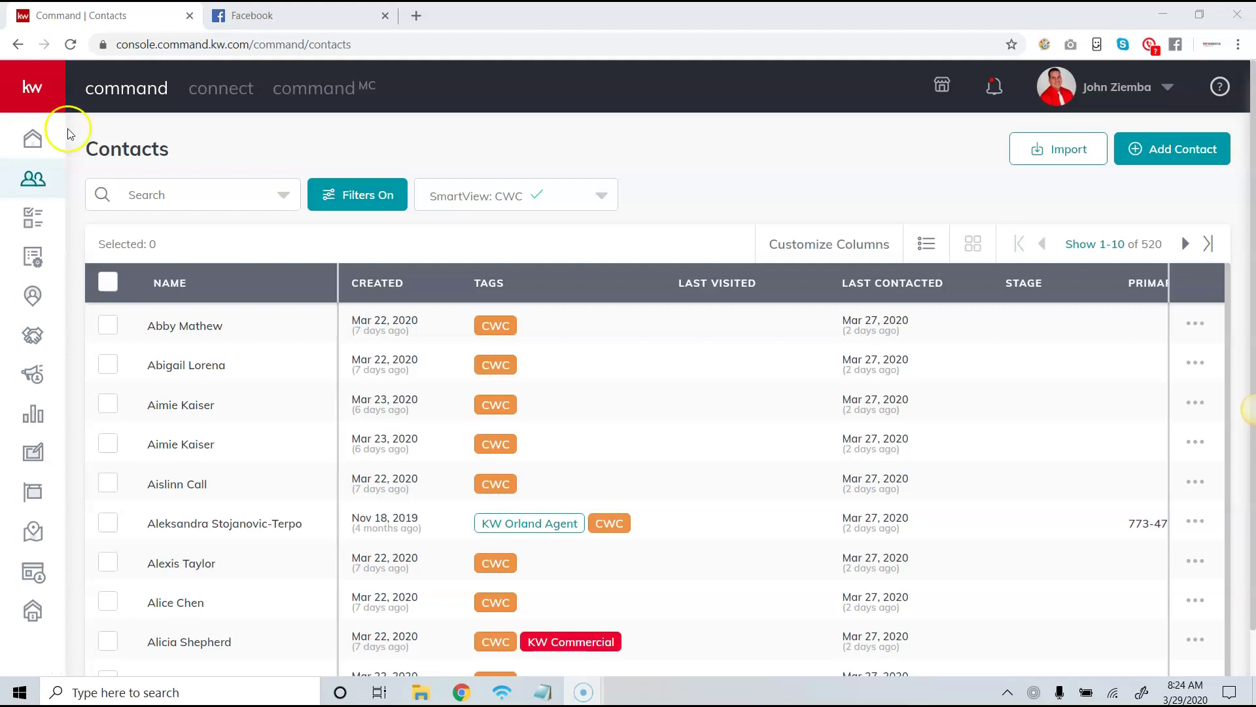
Go to My SmartPlans from the expanded sidebar and start creating a new SmartPlan.
{"action": "left_click", "coordinate": [38, 93]}
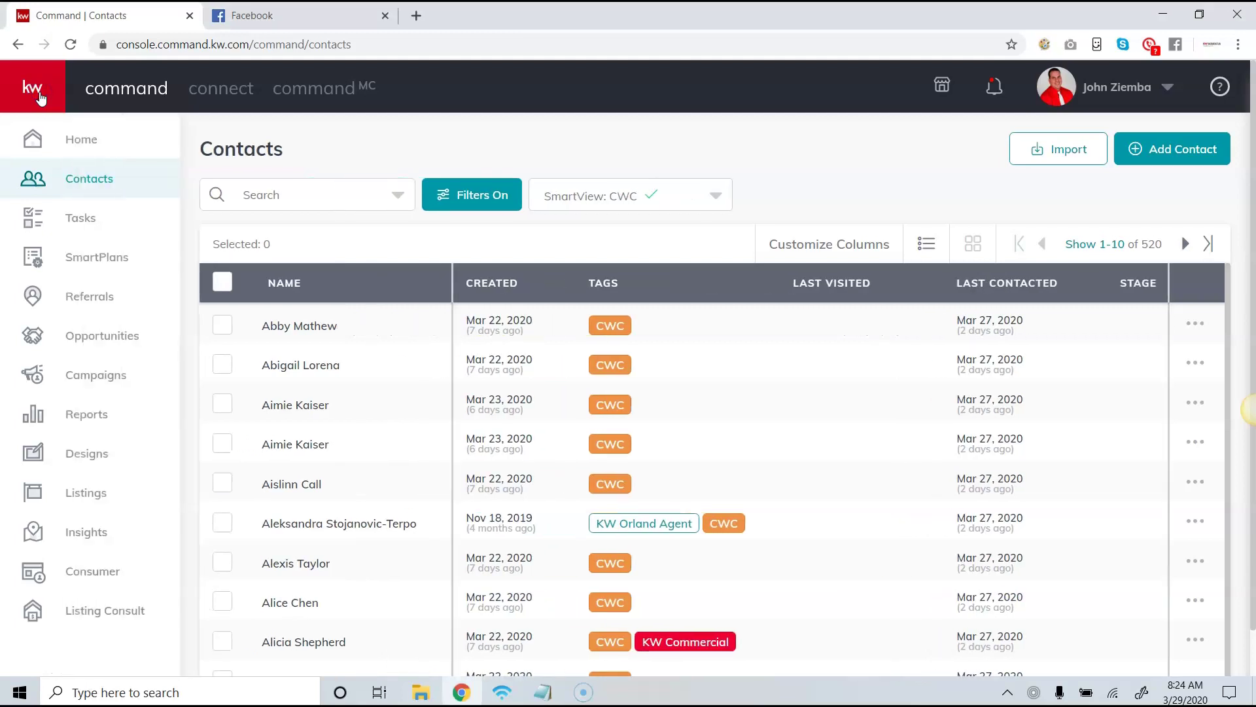
{"action": "left_click", "coordinate": [100, 262]}
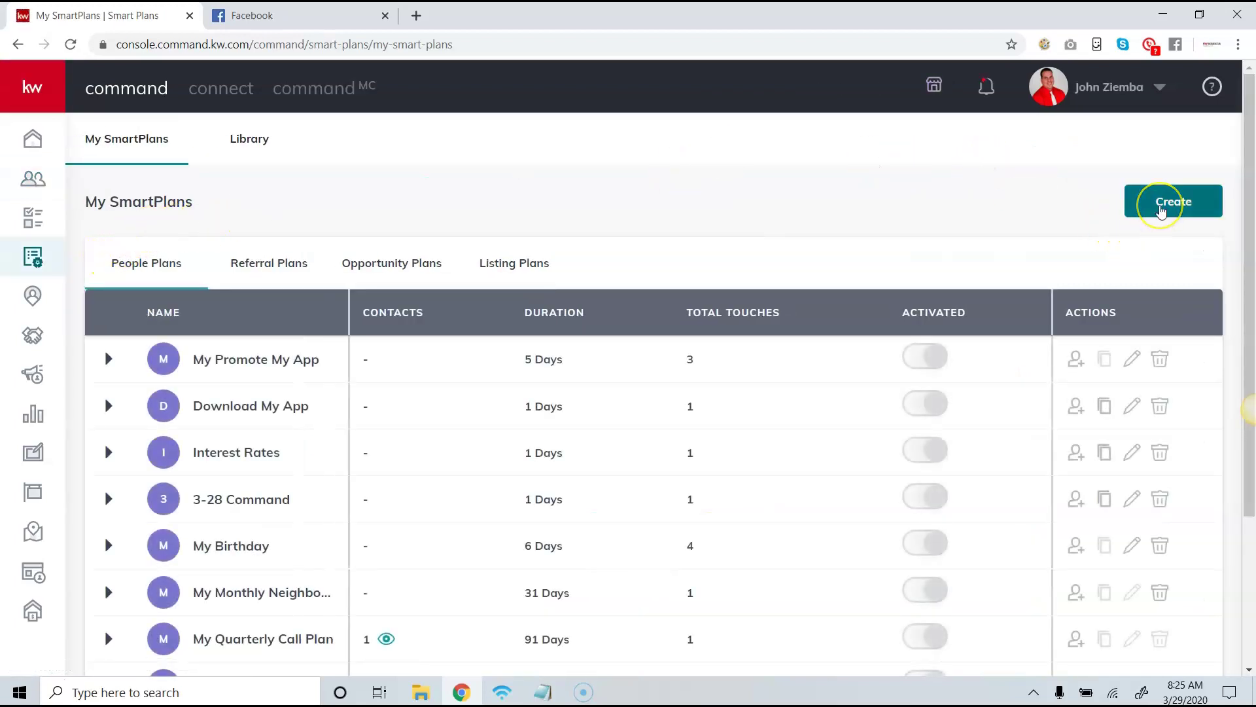
{"action": "left_click", "coordinate": [1162, 209]}
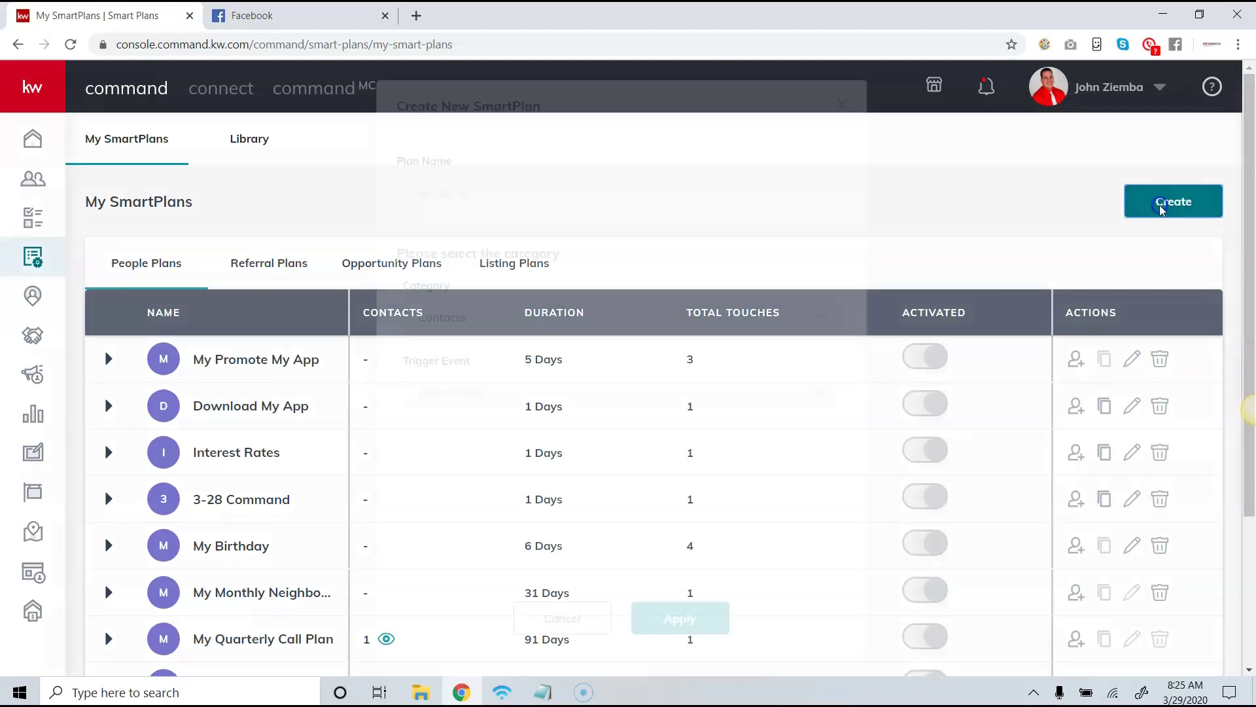
Create a SmartPlan named 'Test Smart Plan 3-29' with Contacts / Manual Add.
{"action": "left_click", "coordinate": [618, 190]}
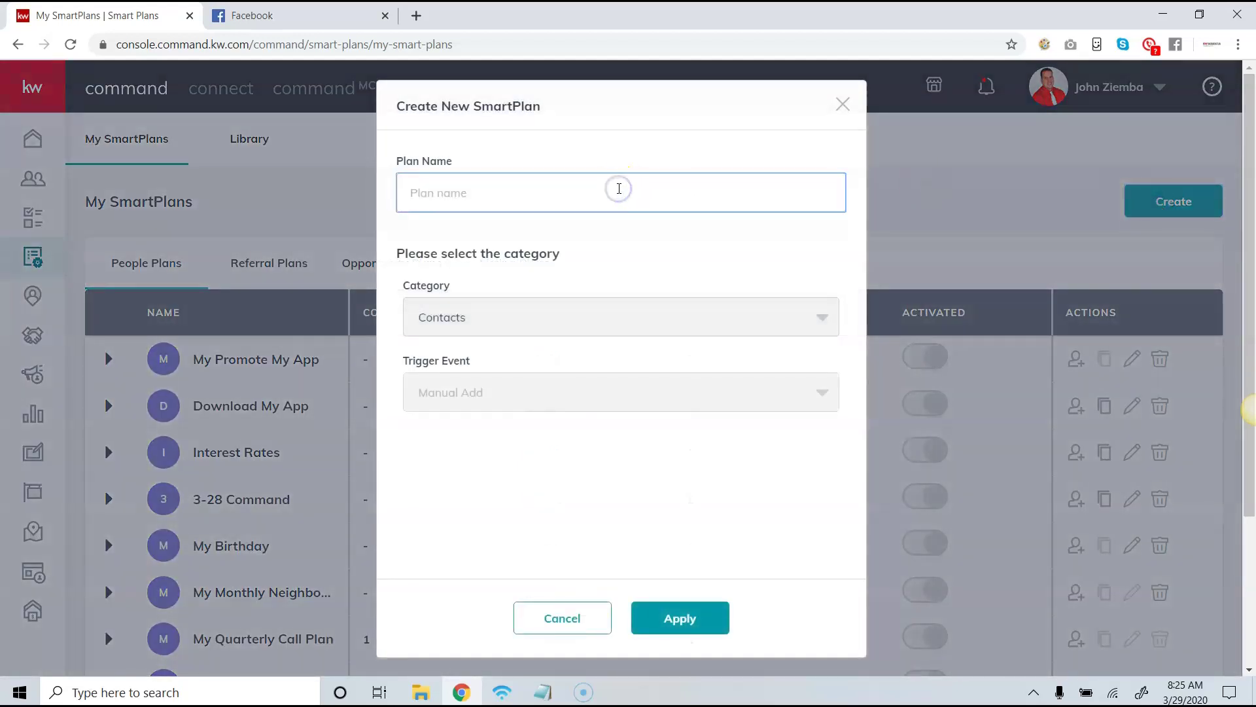
{"action": "type", "text": "Test Smart Plan 3-29"}
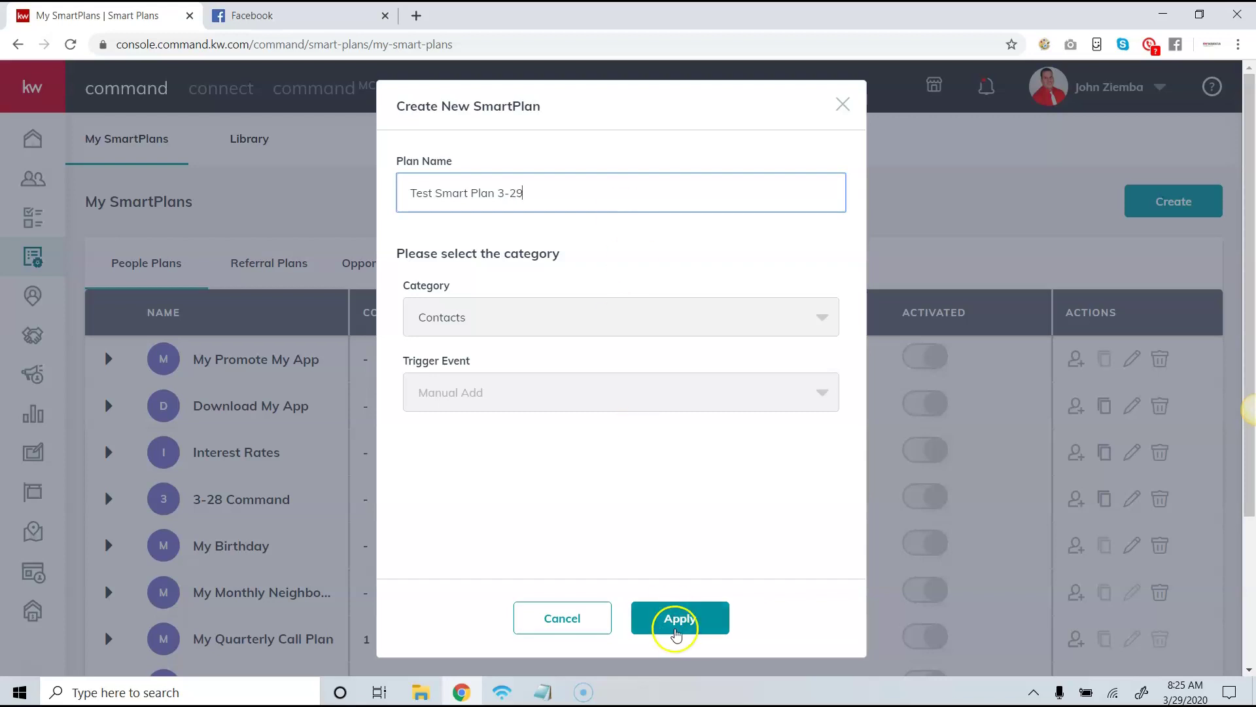
{"action": "left_click", "coordinate": [681, 626]}
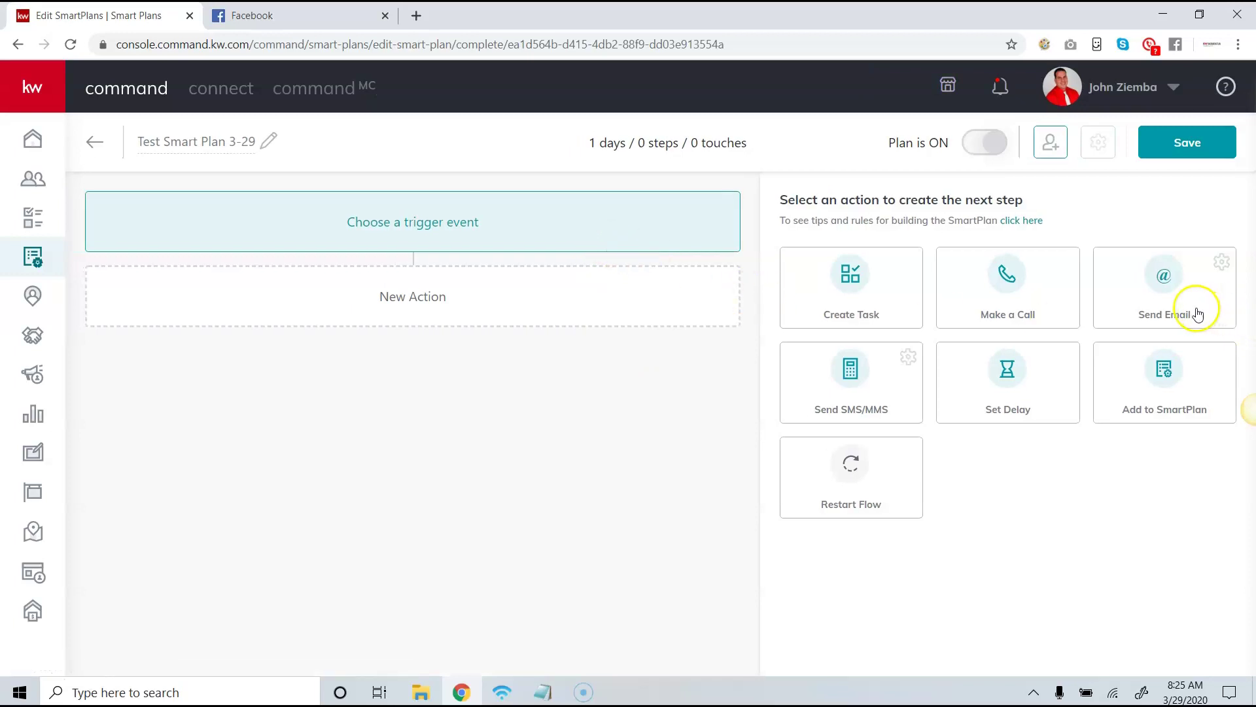
Add a Send Email step with the subject 'COVID 19 Update for Real Estate'.
{"action": "left_click", "coordinate": [1170, 289]}
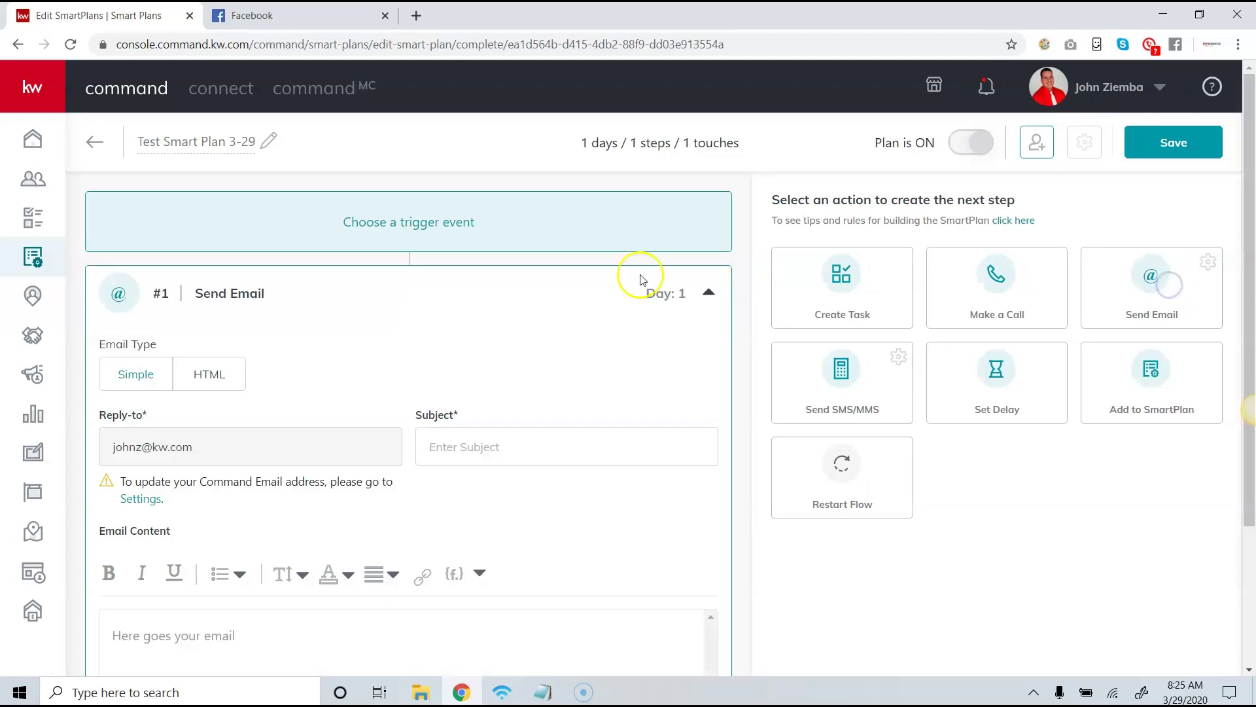
{"action": "scroll", "coordinate": [393, 298], "scroll_direction": "down", "scroll_amount": 3}
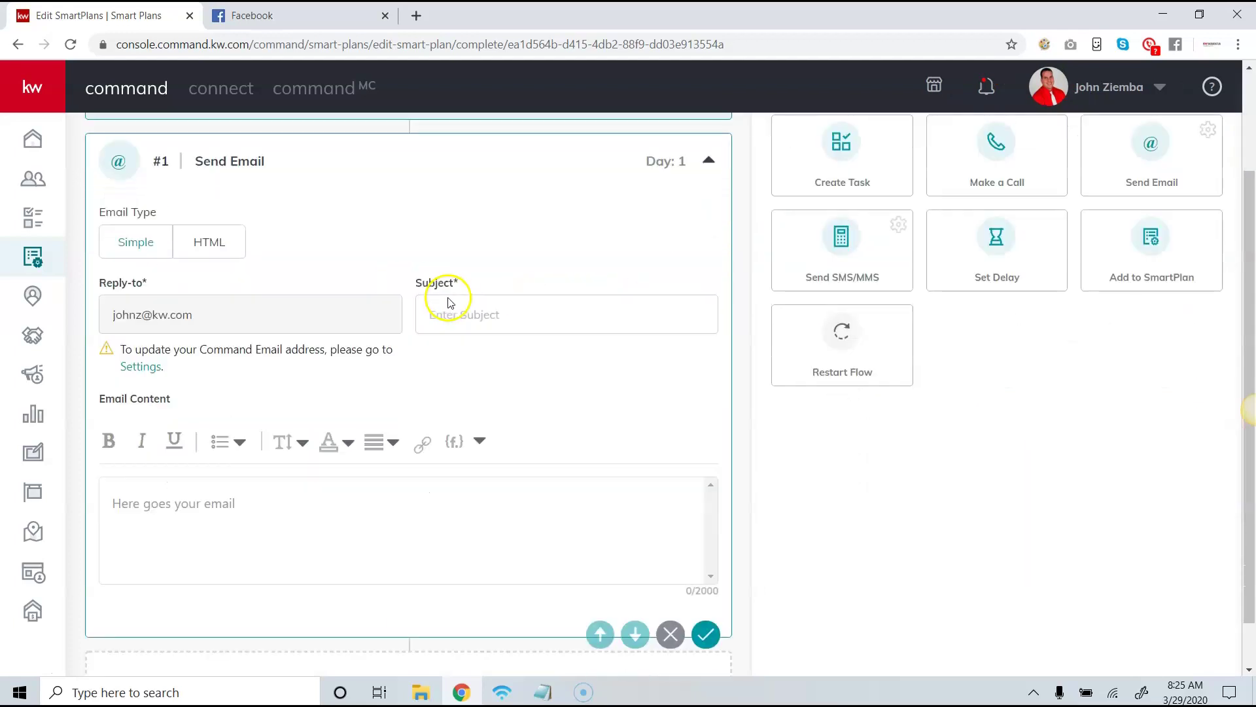
{"action": "scroll", "coordinate": [740, 320], "scroll_direction": "up", "scroll_amount": 1}
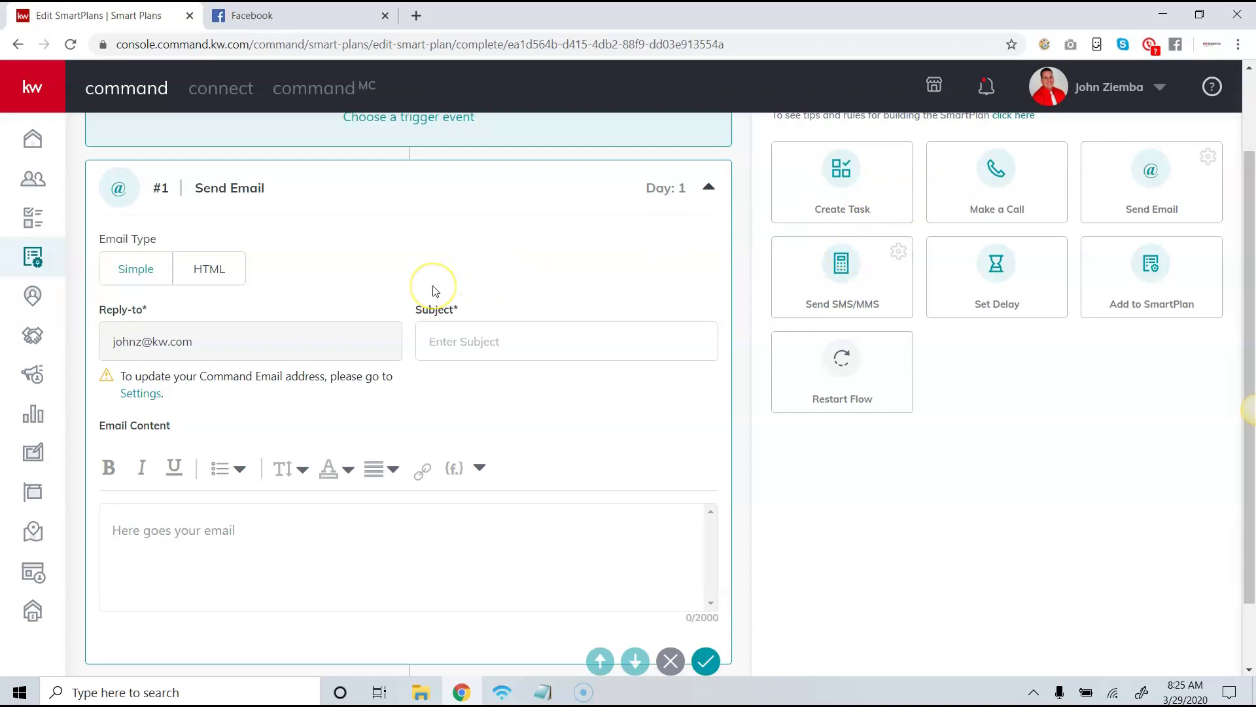
{"action": "scroll", "coordinate": [436, 290], "scroll_direction": "up", "scroll_amount": 2}
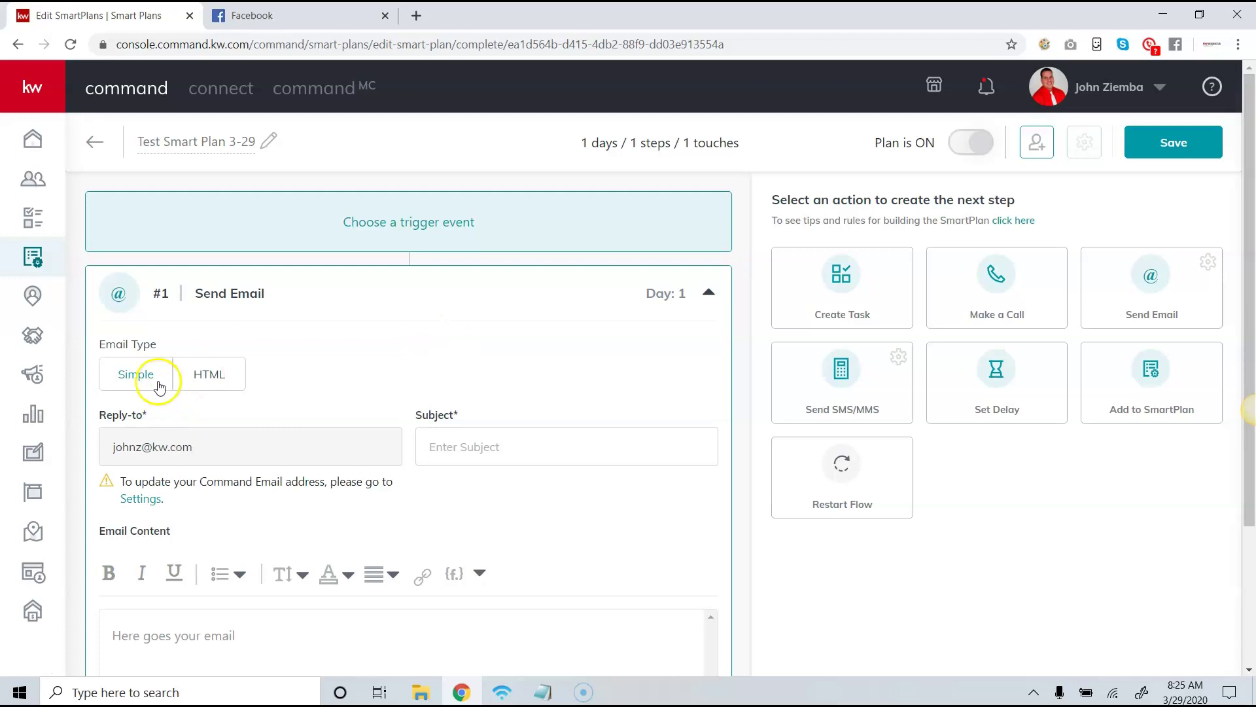
{"action": "left_click", "coordinate": [576, 445]}
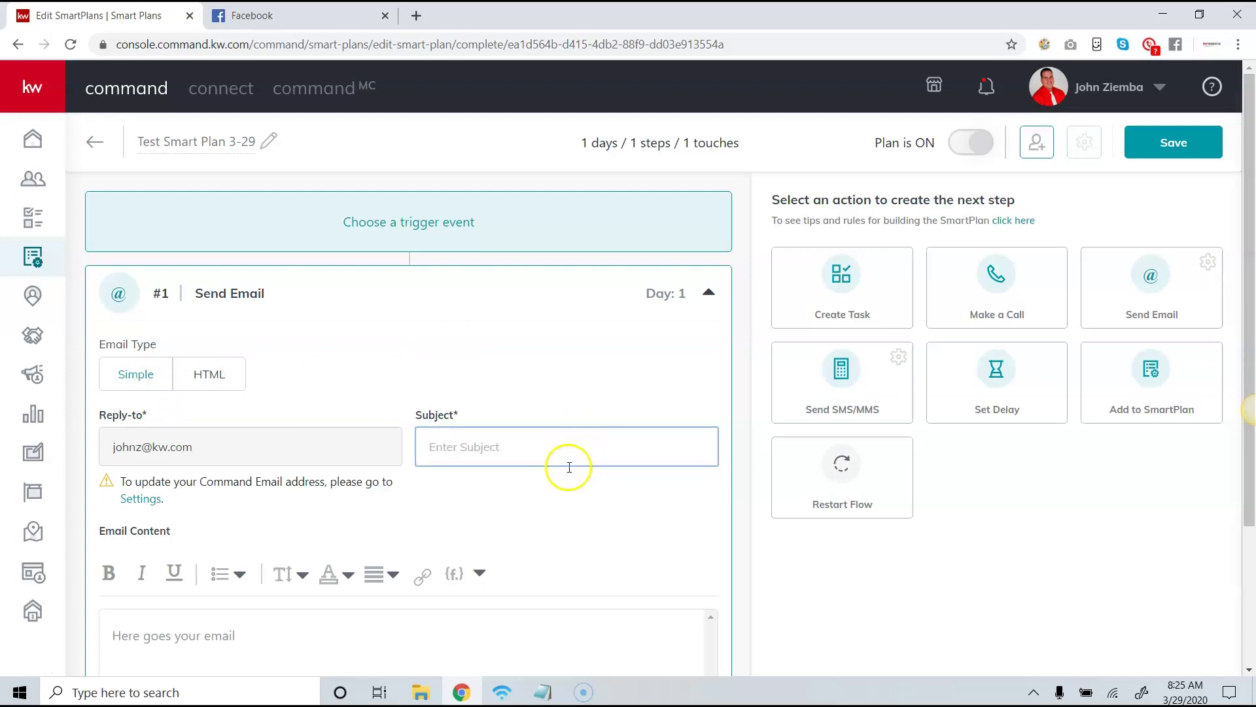
{"action": "type", "text": "COVID"}
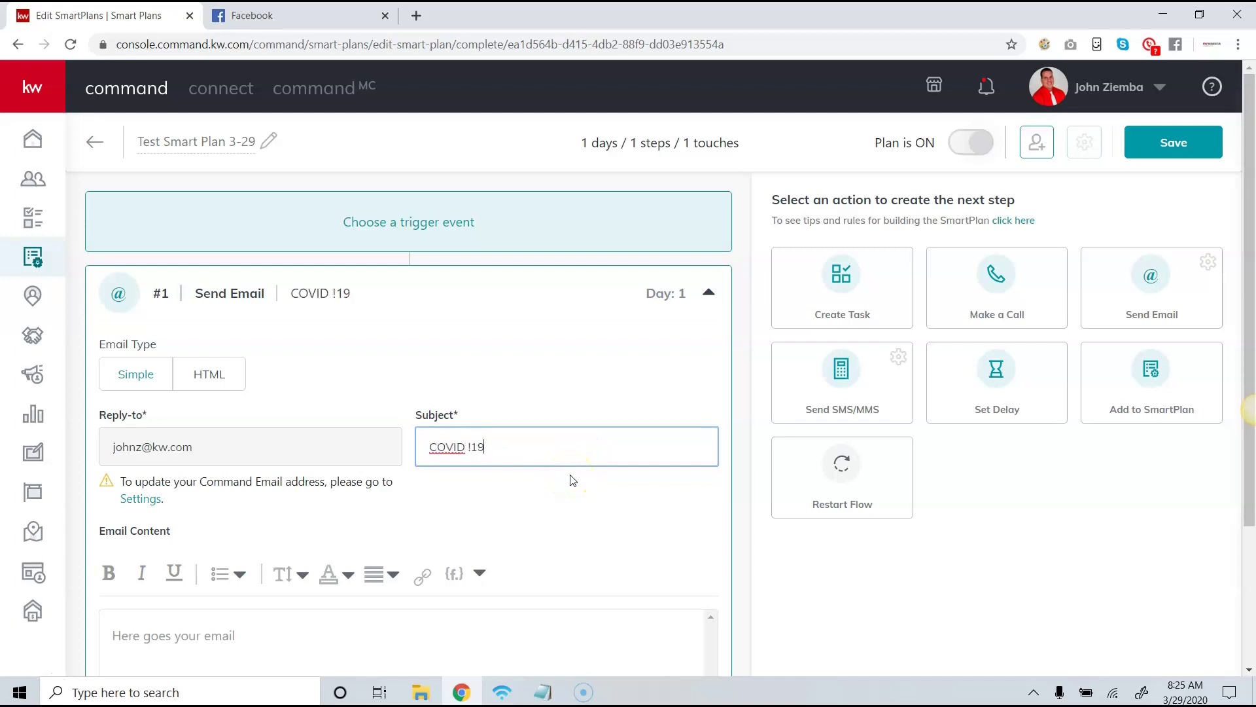
{"action": "type", "text": " 19 Update for Real Estate"}
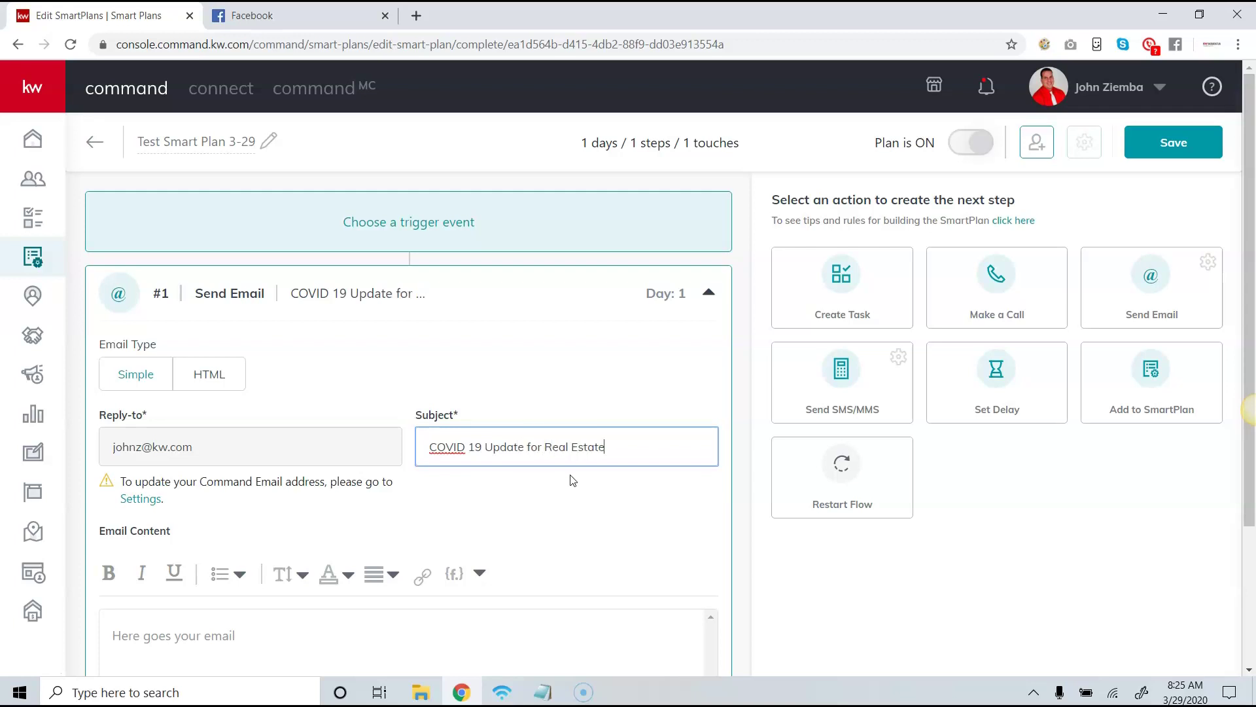
{"action": "scroll", "coordinate": [564, 513], "scroll_direction": "down", "scroll_amount": 3}
Write the 'Hi ,' greeting and the line about what is happening, dropping 'Friends'.
{"action": "left_click", "coordinate": [426, 484]}
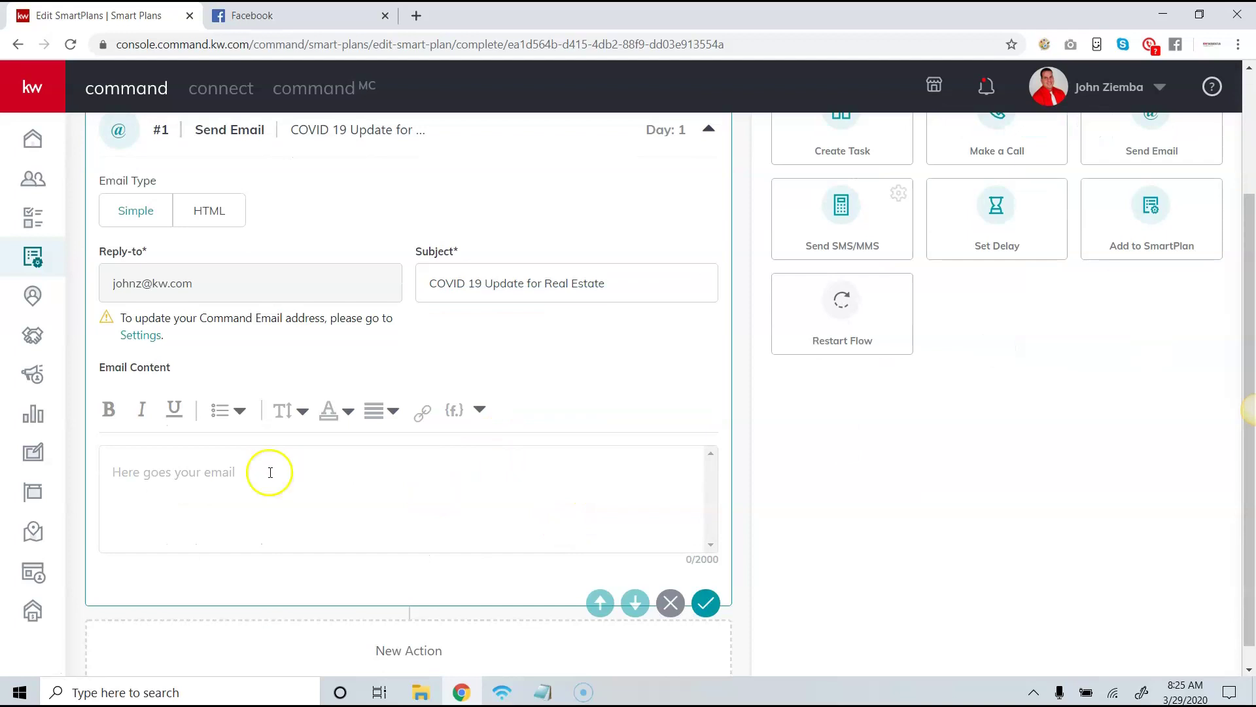
{"action": "type", "text": "Hi Friends "}
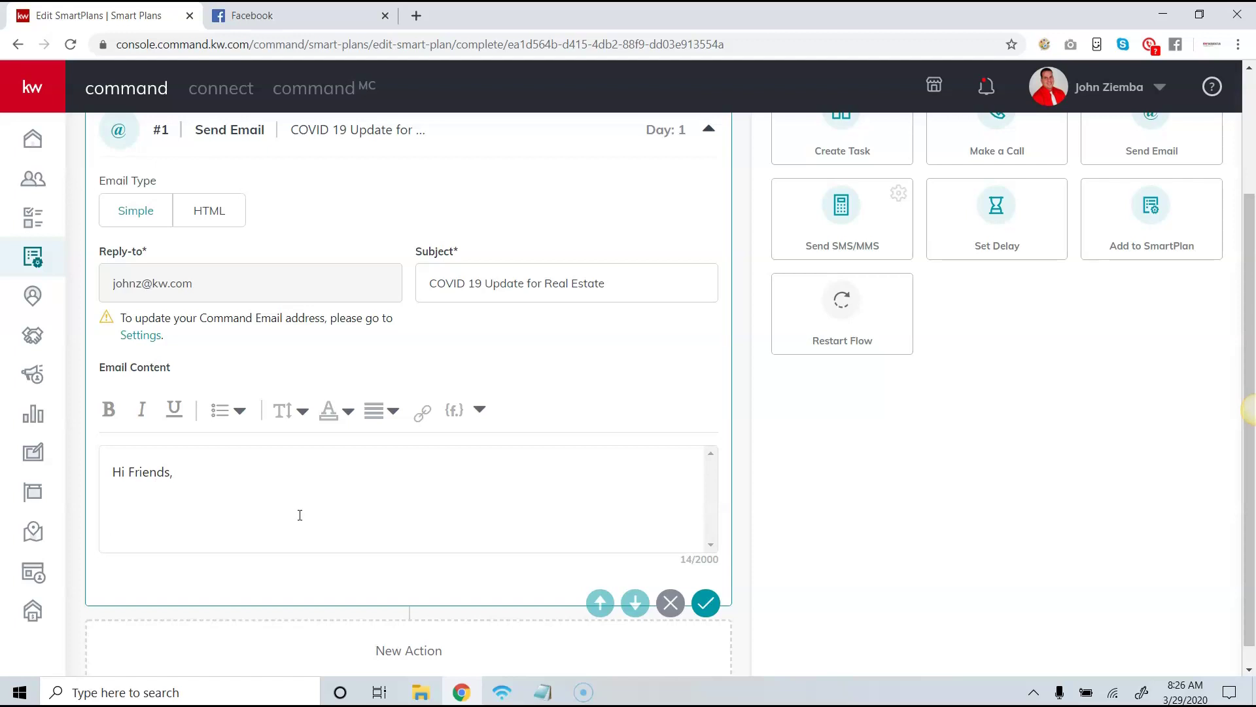
{"action": "type", "text": "I wanted to let you know what is happening and see if you need any h"}
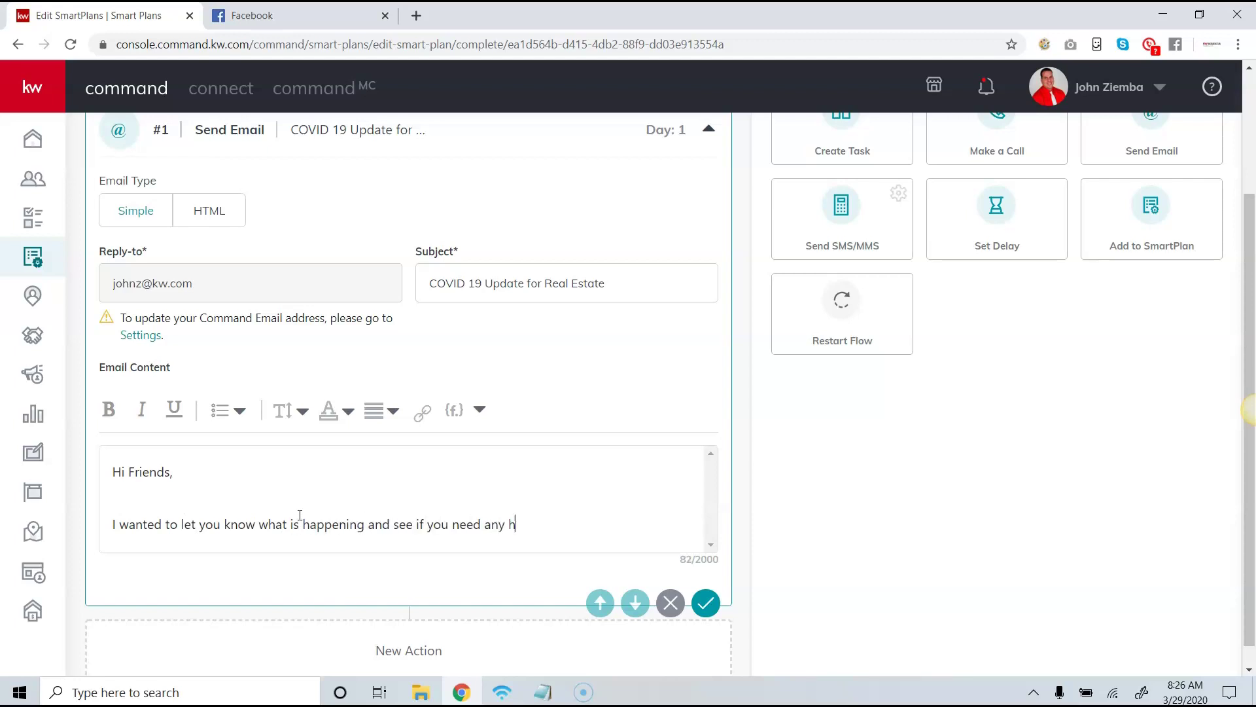
{"action": "type", "text": "elp"}
{"action": "key", "text": "Return"}
{"action": "key", "text": "Return"}
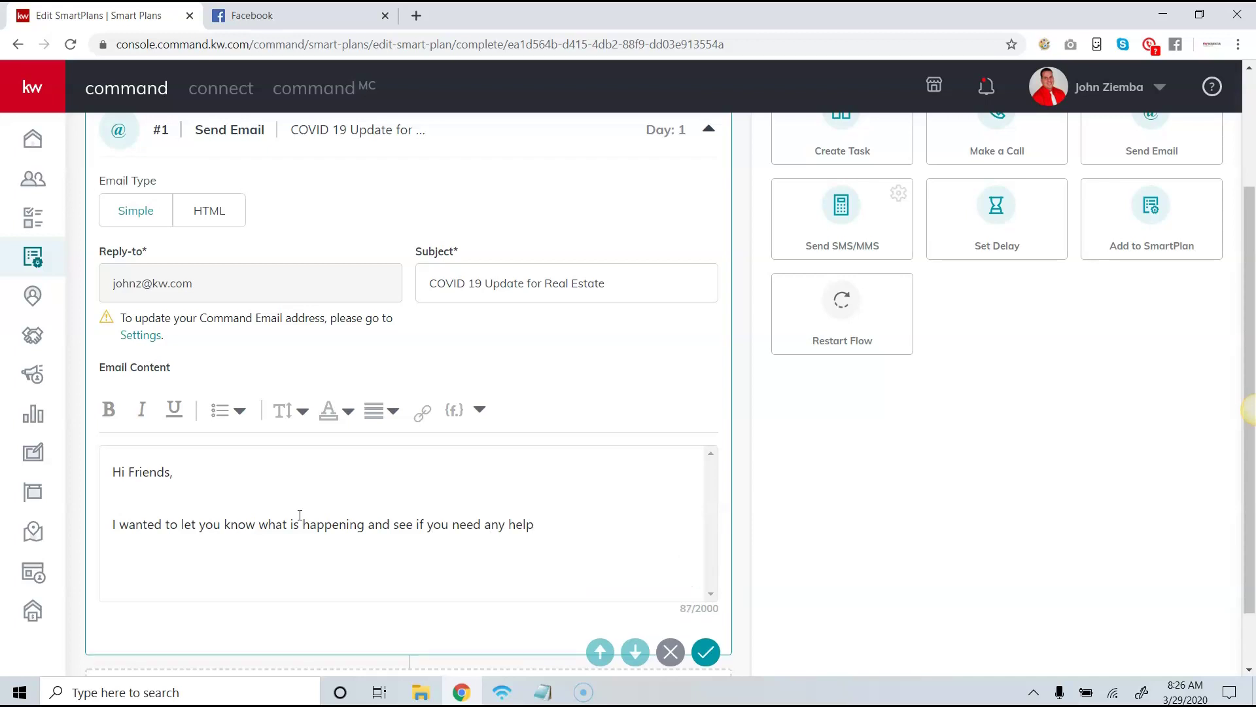
{"action": "left_click", "coordinate": [141, 496]}
{"action": "left_click_drag", "start_coordinate": [172, 473], "coordinate": [128, 471]}
{"action": "key", "text": "BackSpace"}
Insert the contact.first.name merge field after 'Hi' in the greeting.
{"action": "left_click", "coordinate": [454, 414]}
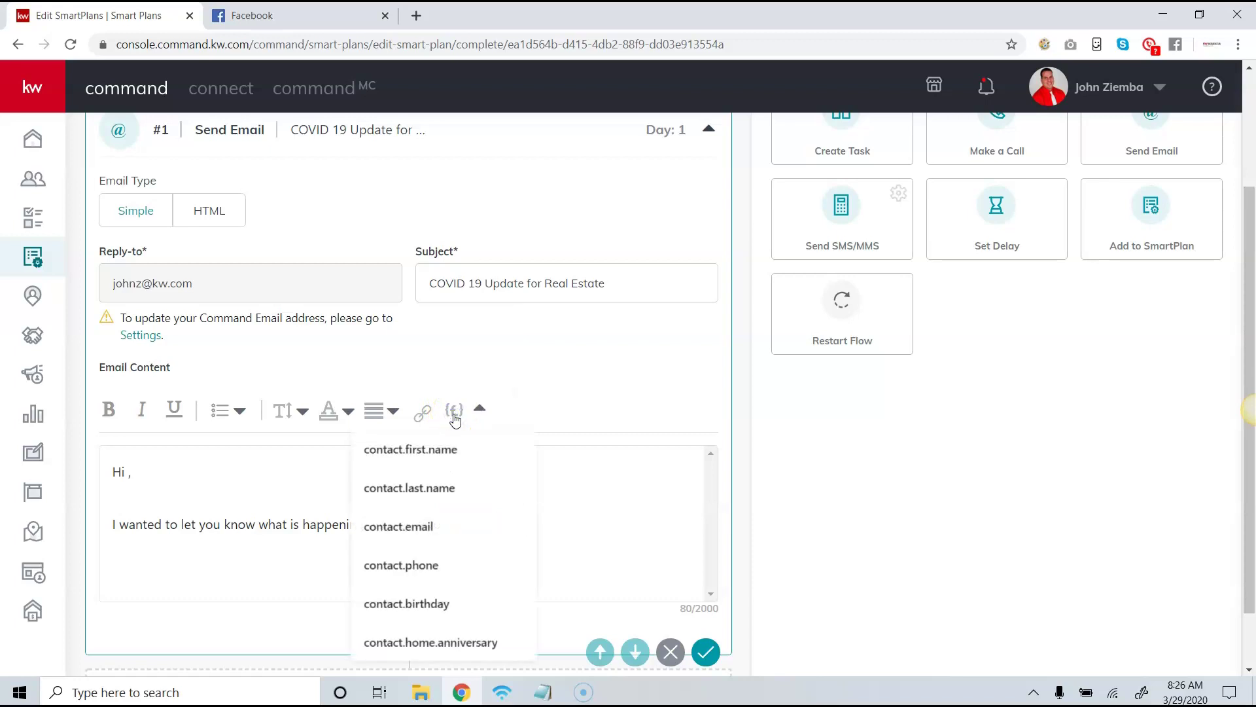
{"action": "left_click", "coordinate": [443, 451]}
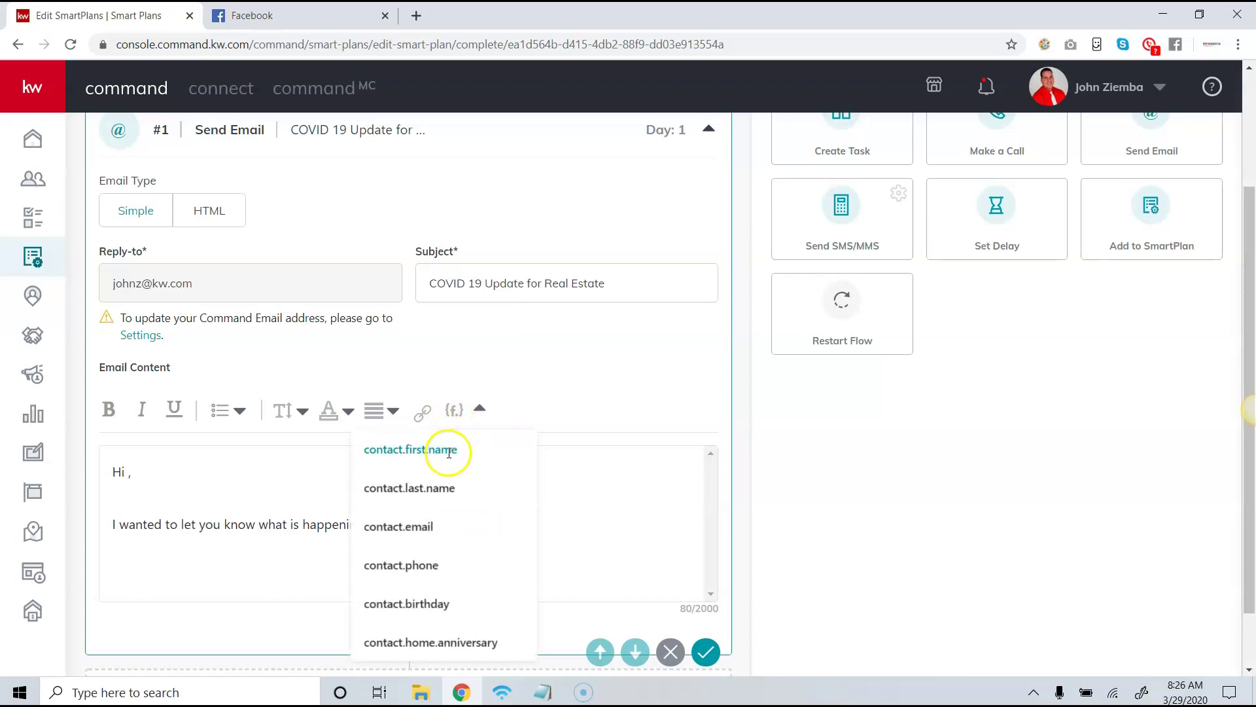
{"action": "left_click", "coordinate": [457, 411]}
{"action": "scroll", "coordinate": [471, 533], "scroll_direction": "down", "scroll_amount": 1}
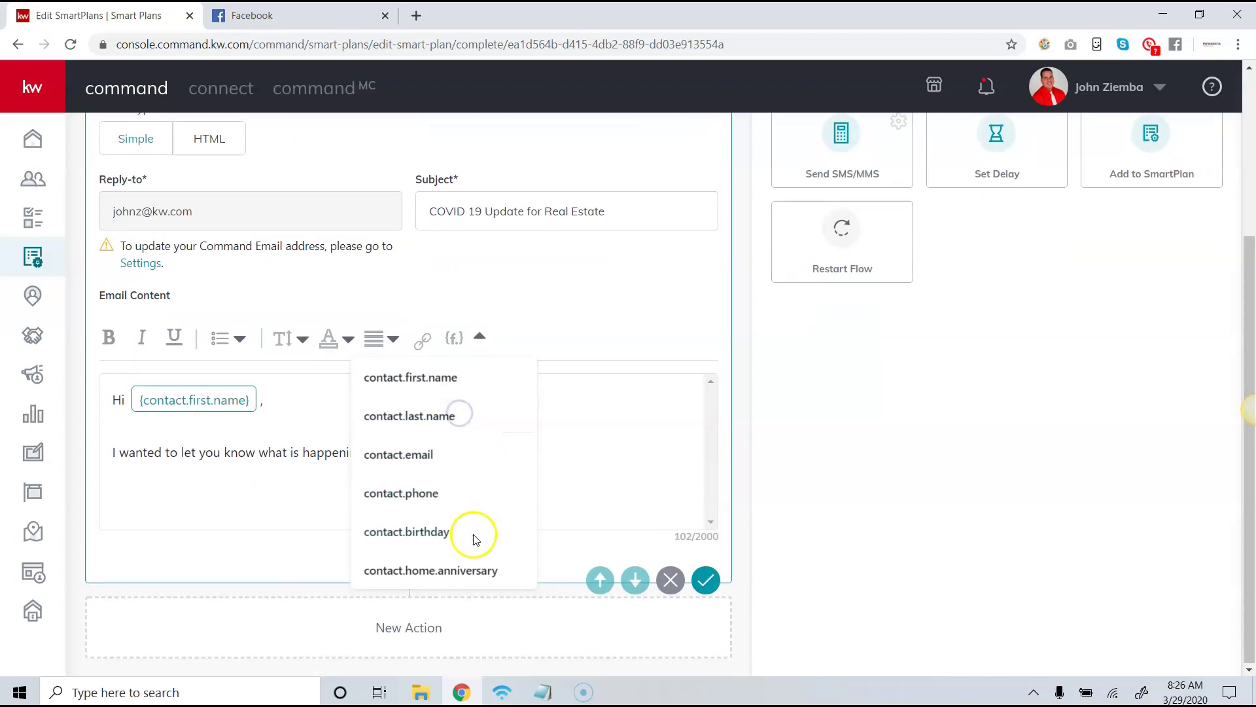
{"action": "scroll", "coordinate": [462, 490], "scroll_direction": "up", "scroll_amount": 2}
{"action": "left_click", "coordinate": [569, 495]}
{"action": "scroll", "coordinate": [196, 538], "scroll_direction": "down", "scroll_amount": 1}
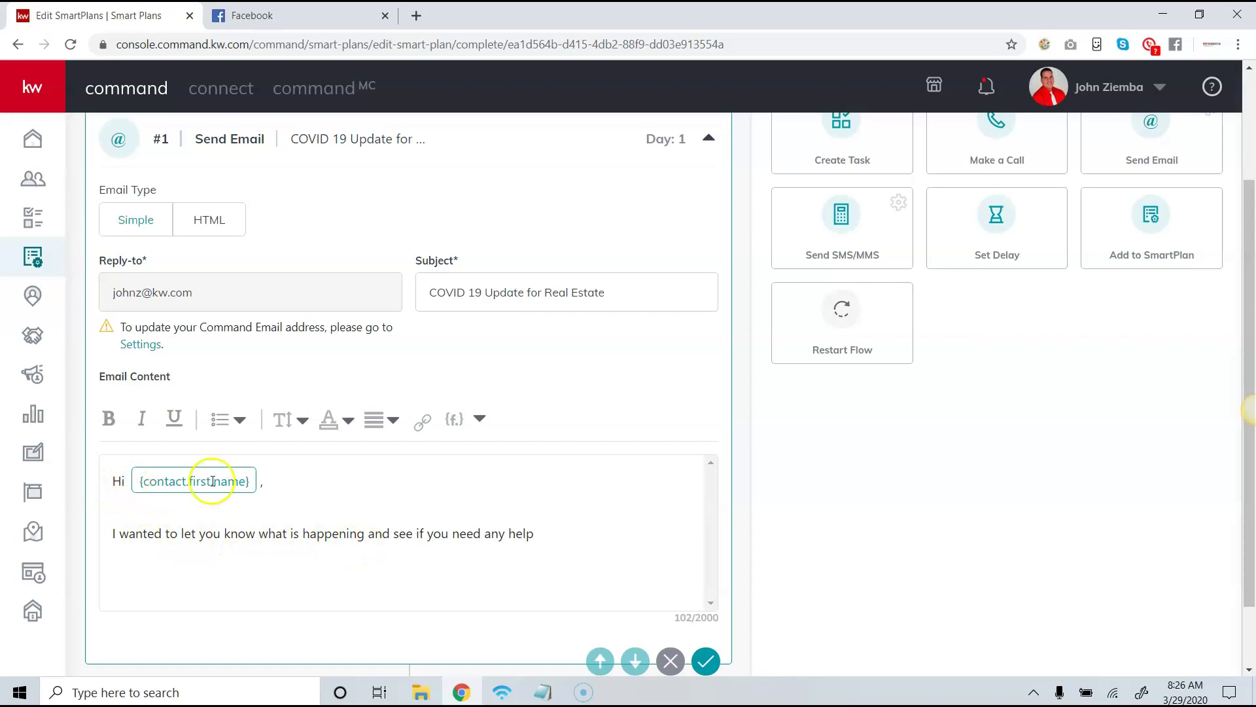
{"action": "scroll", "coordinate": [460, 496], "scroll_direction": "down", "scroll_amount": 1}
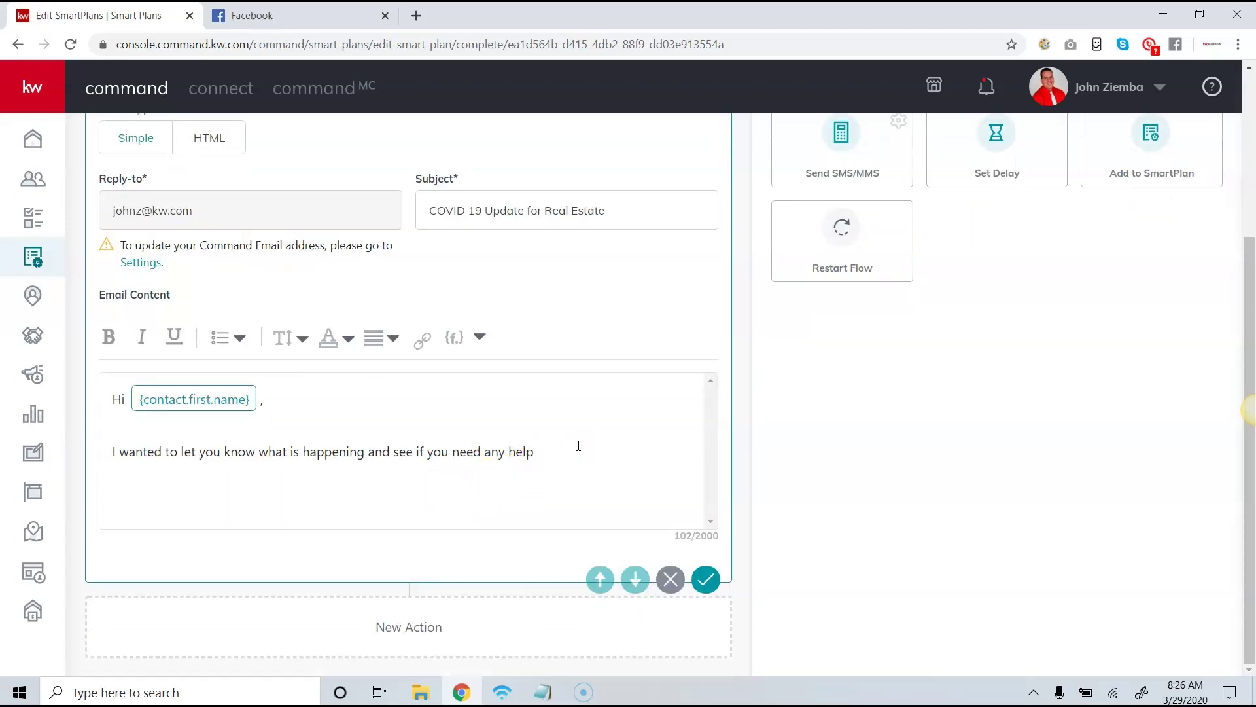
Add a closing line offering help, followed by the sender's first-name sign-off.
{"action": "key", "text": "Return"}
{"action": "key", "text": "Return"}
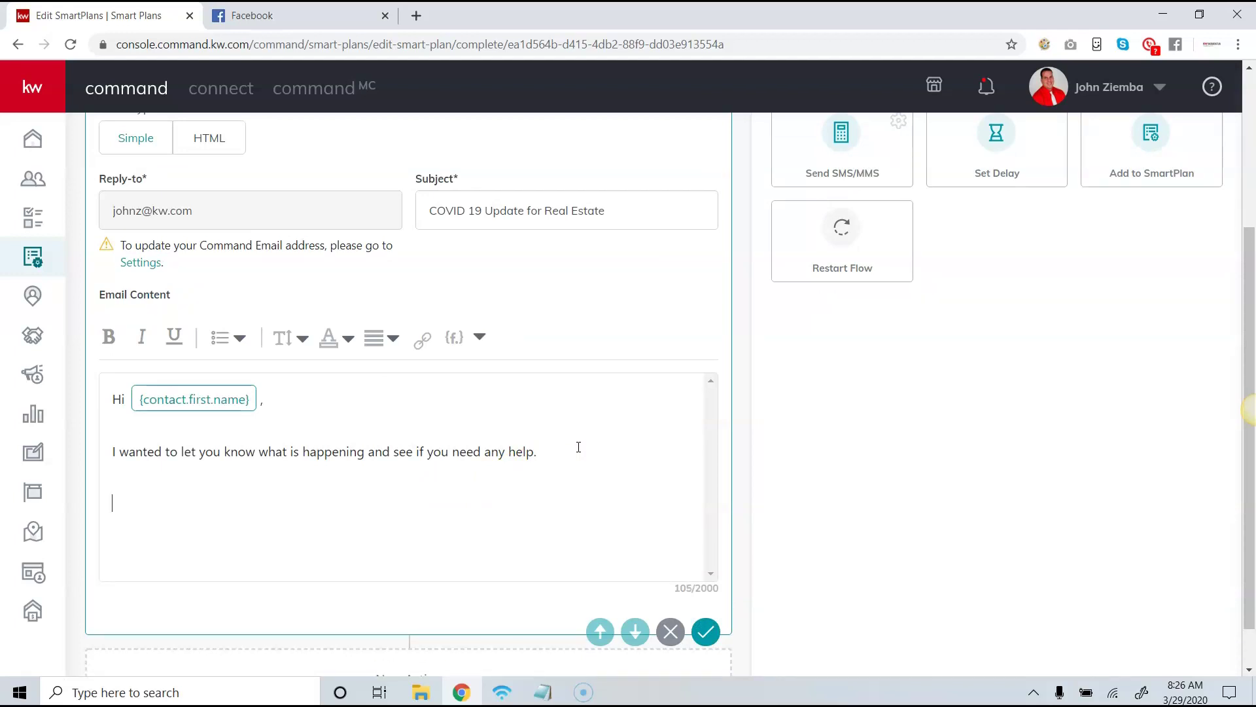
{"action": "type", "text": "Please le m"}
{"action": "type", "text": "t me know "}
{"action": "type", "text": "if you need "}
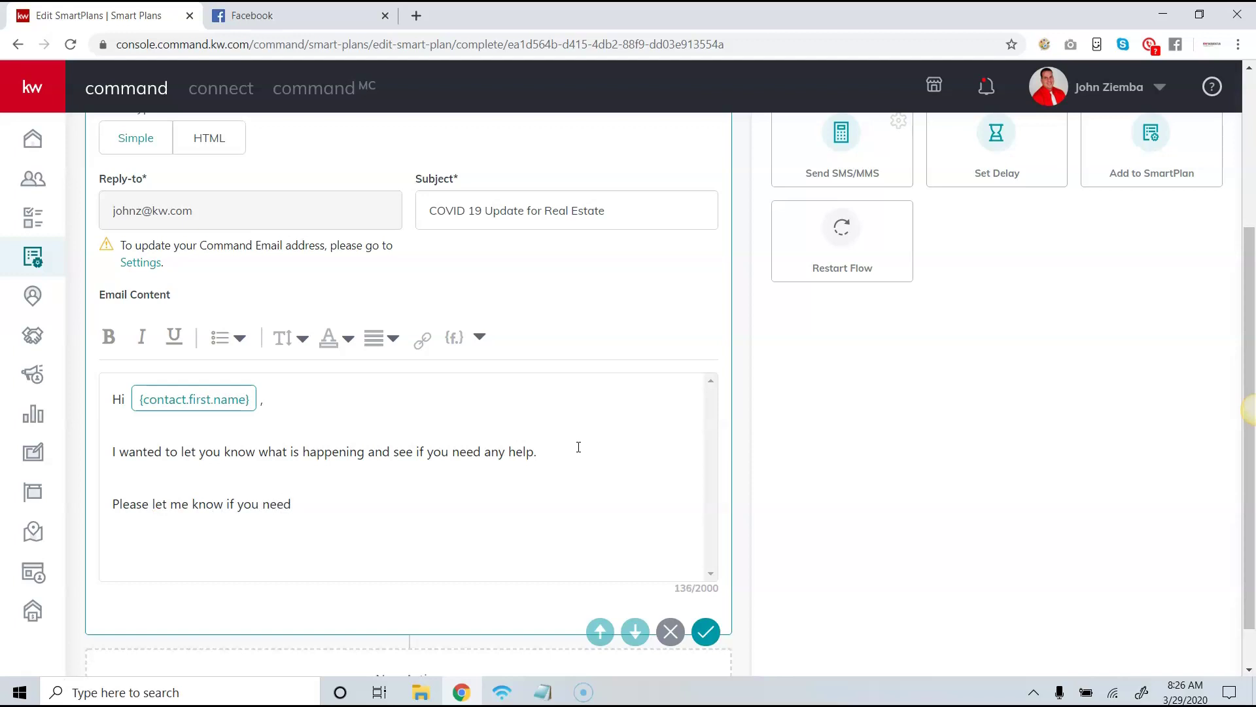
{"action": "type", "text": "any help,"}
{"action": "key", "text": "Return"}
{"action": "key", "text": "Return"}
{"action": "type", "text": "John"}
{"action": "key", "text": "BackSpace"}
{"action": "key", "text": "BackSpace"}
{"action": "key", "text": "BackSpace"}
{"action": "key", "text": "BackSpace"}
{"action": "type", "text": "John"}
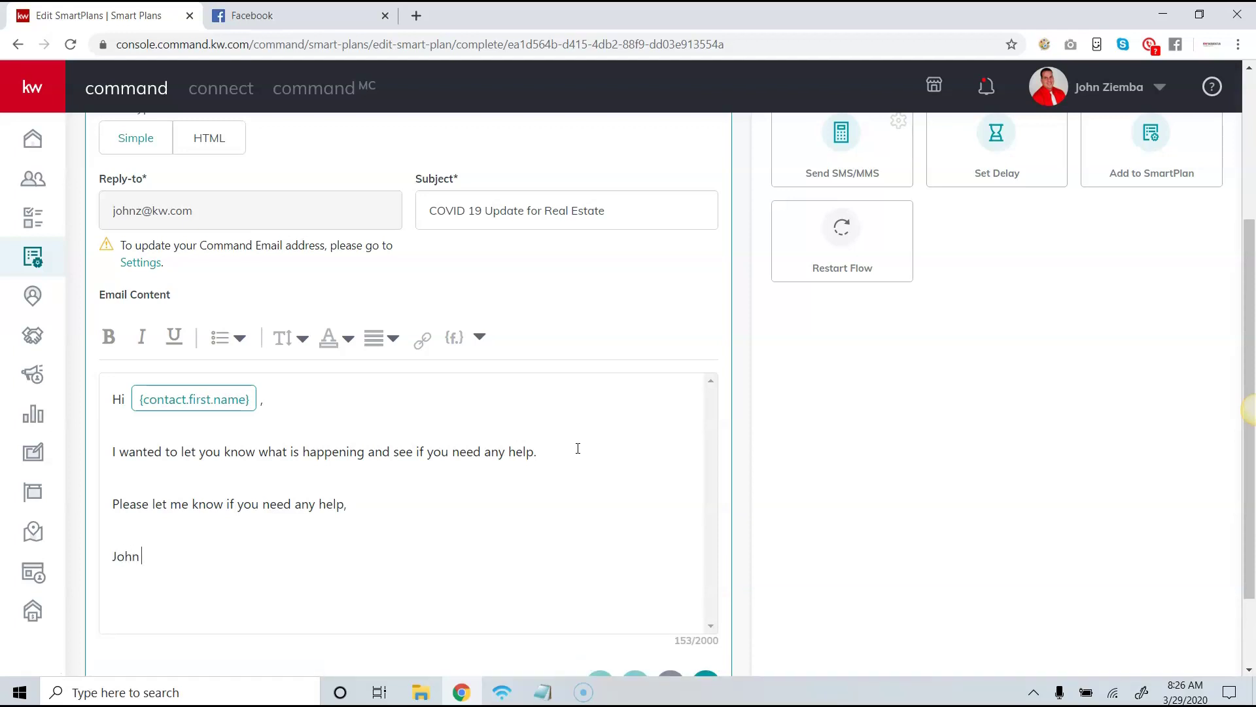
{"action": "left_click", "coordinate": [341, 550]}
{"action": "key", "text": "Return"}
{"action": "key", "text": "Return"}
Add signature lines with the agent's full name, Keller Williams Momentum and the office phone.
{"action": "type", "text": "John Ziemba"}
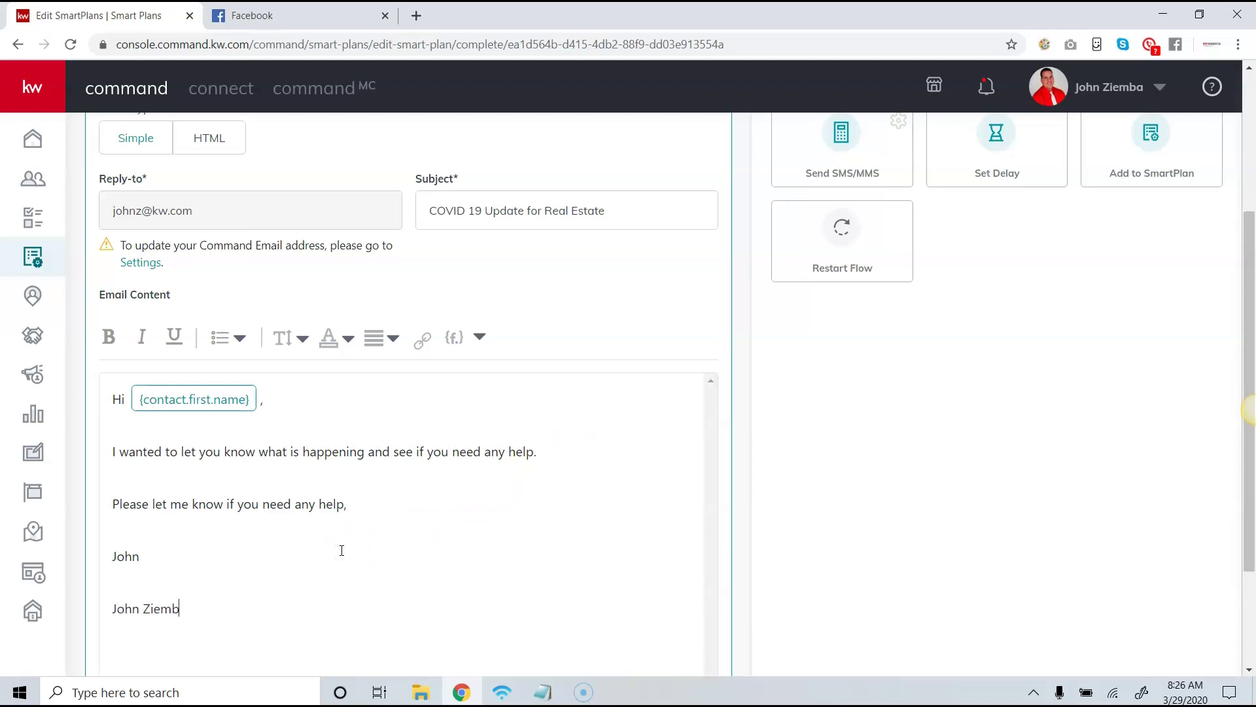
{"action": "key", "text": "Return"}
{"action": "type", "text": "KW"}
{"action": "key", "text": "BackSpace"}
{"action": "type", "text": "eller Williams"}
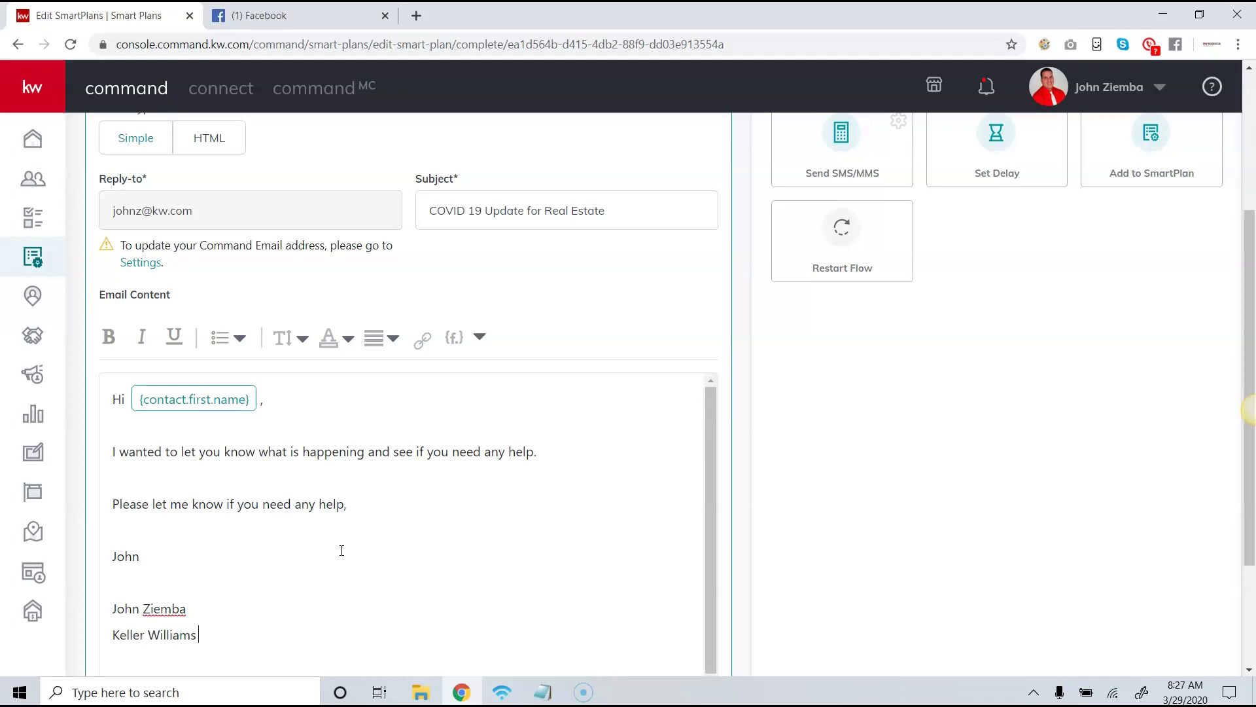
{"action": "type", "text": " Momentum"}
{"action": "key", "text": "Return"}
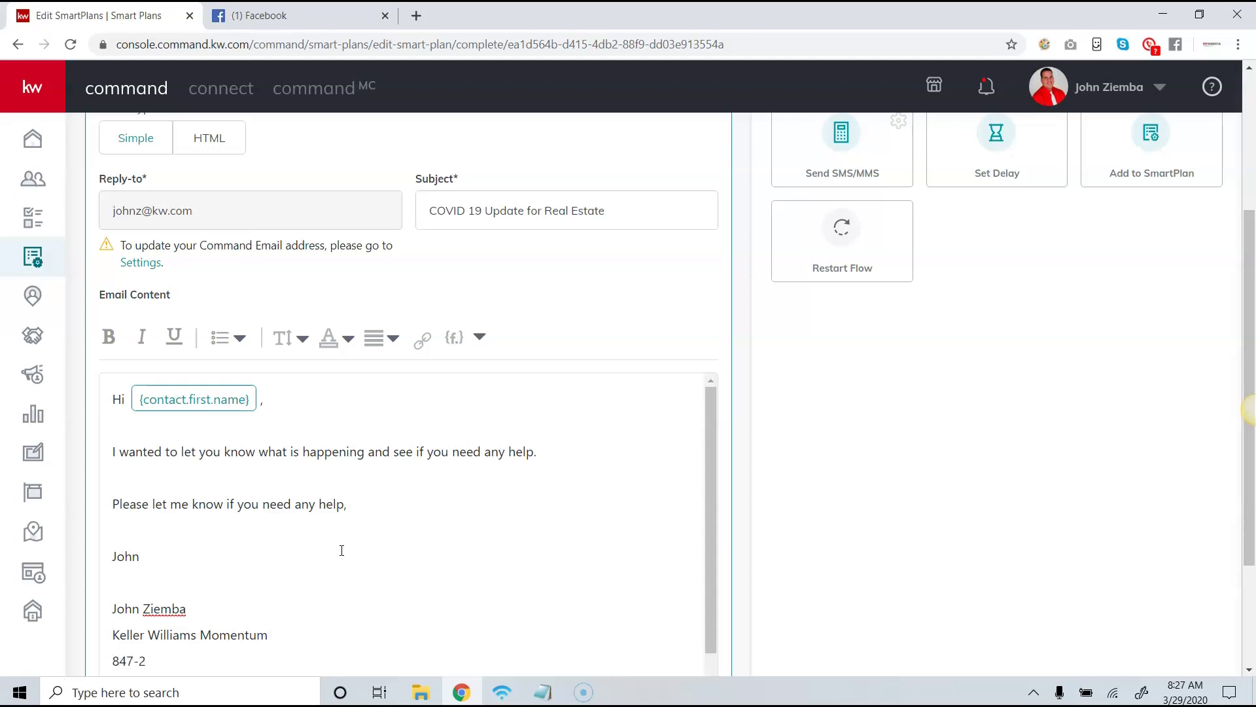
Add the office street address and the city, state and ZIP lines to the signature.
{"action": "key", "text": "Return"}
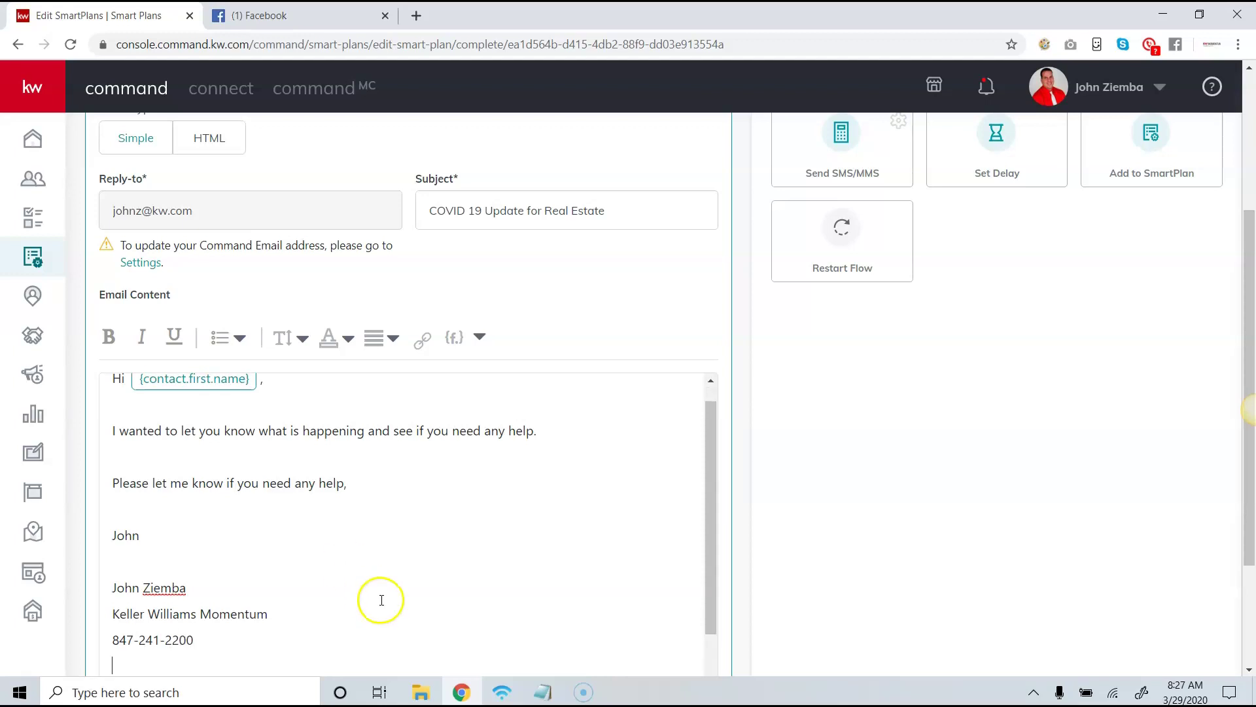
{"action": "type", "text": "9"}
{"action": "key", "text": "BackSpace"}
{"action": "type", "text": "8-"}
{"action": "type", "text": "00"}
{"action": "type", "text": " E. Northwe"}
{"action": "type", "text": "st Highway Su"}
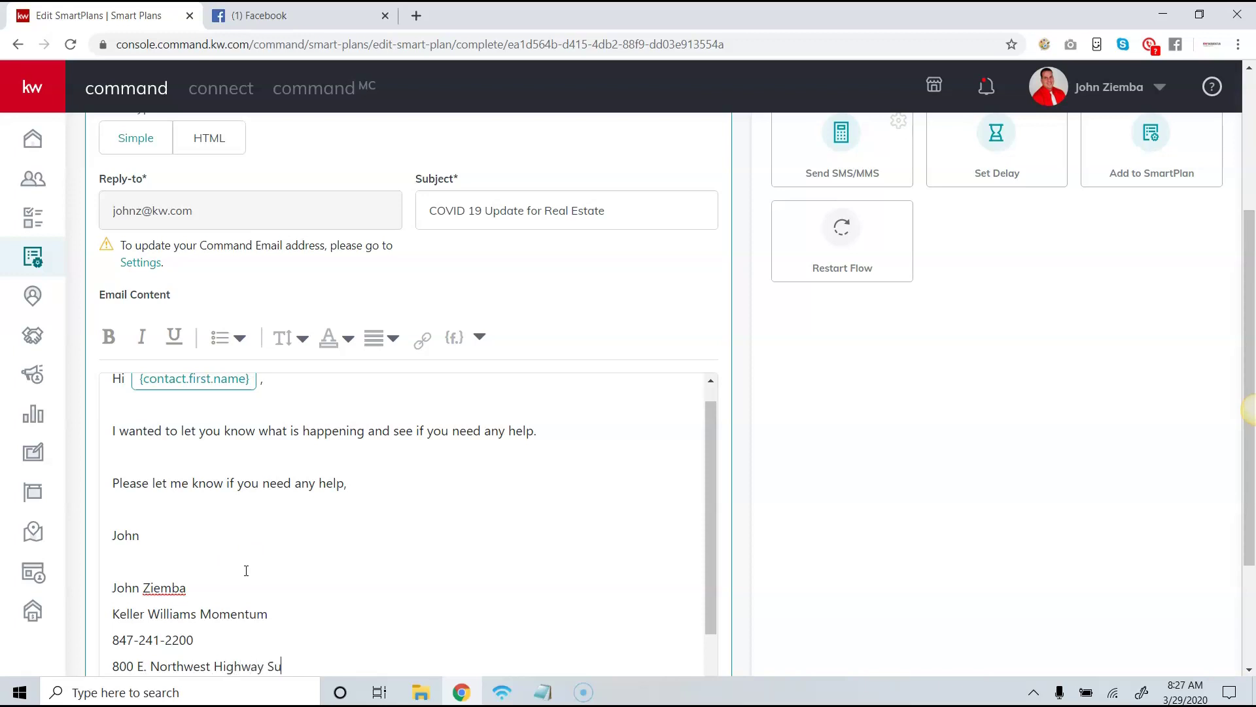
{"action": "type", "text": "ite 200"}
{"action": "key", "text": "Return"}
{"action": "type", "text": "Palatine, IL 6007"}
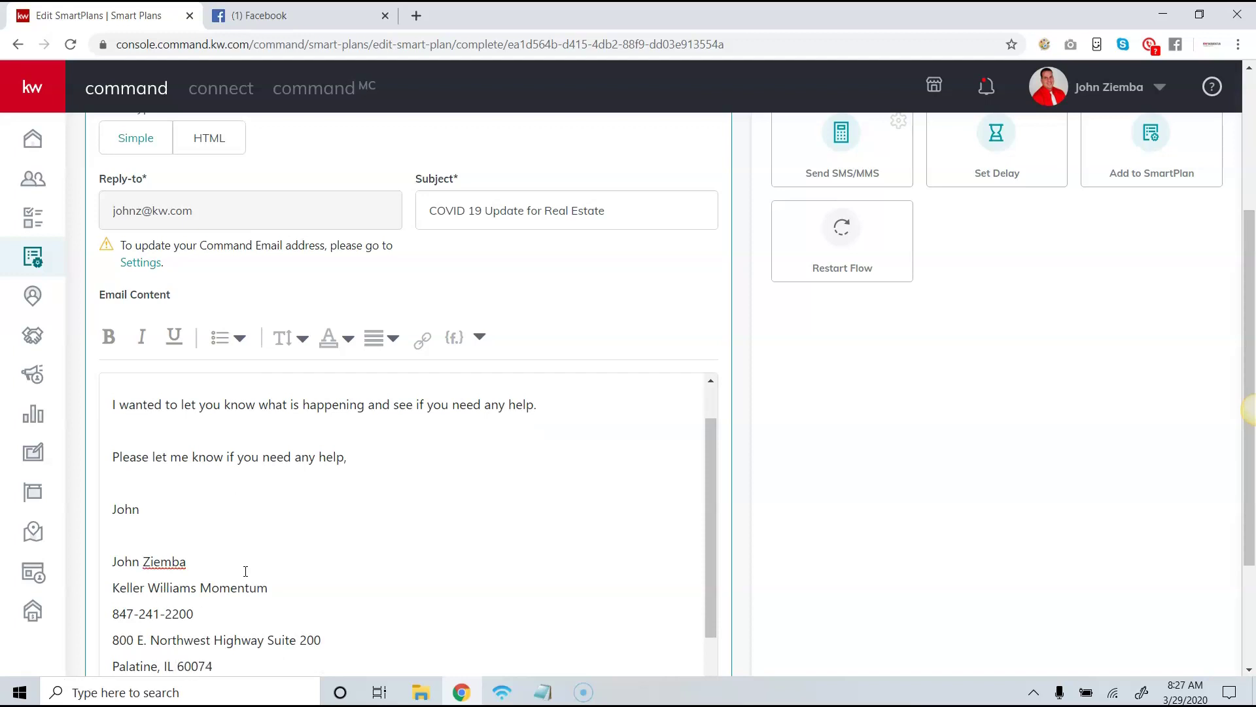
{"action": "type", "text": "4"}
{"action": "scroll", "coordinate": [359, 639], "scroll_direction": "down", "scroll_amount": 2}
{"action": "scroll", "coordinate": [331, 541], "scroll_direction": "up", "scroll_amount": 5}
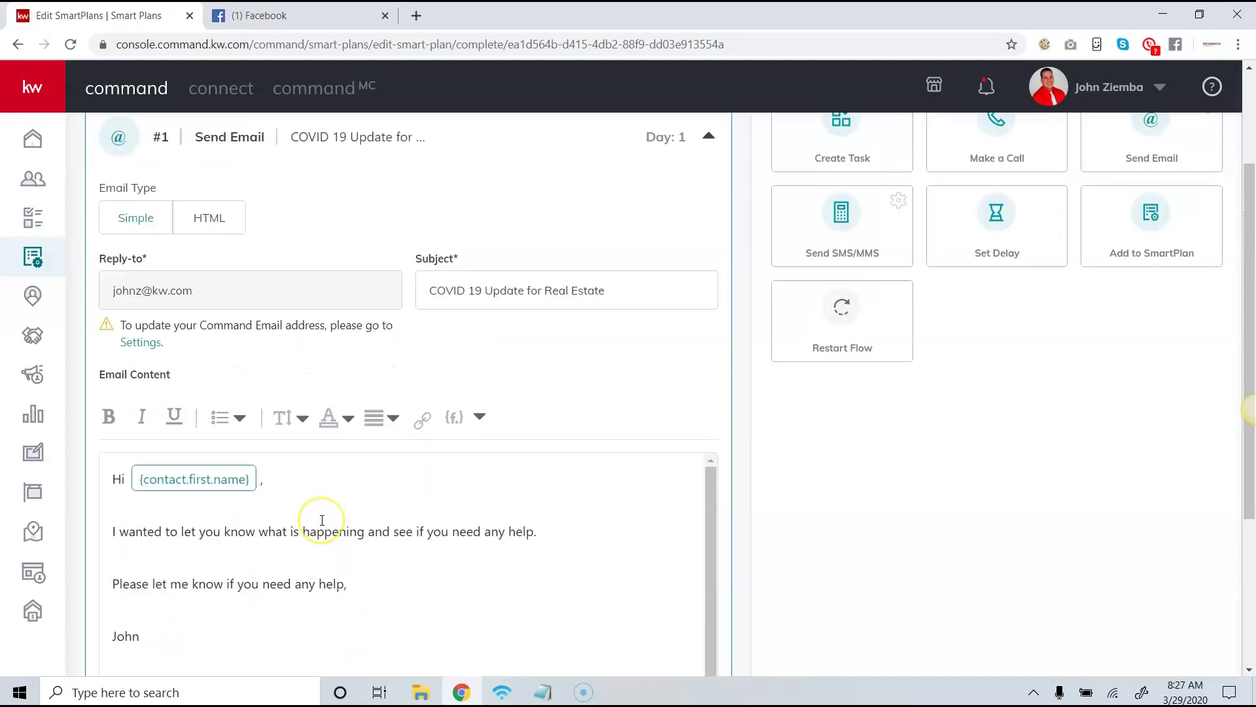
{"action": "scroll", "coordinate": [320, 520], "scroll_direction": "down", "scroll_amount": 2}
{"action": "scroll", "coordinate": [288, 471], "scroll_direction": "up", "scroll_amount": 2}
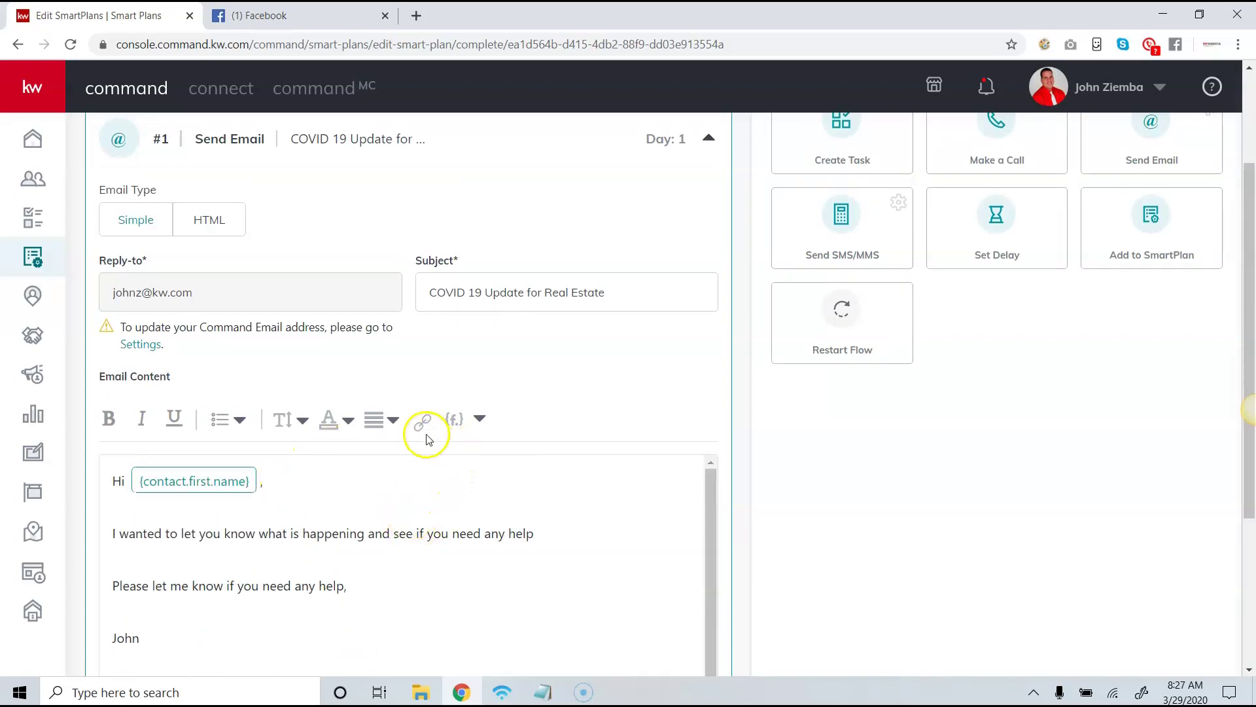
{"action": "left_click", "coordinate": [534, 534]}
{"action": "type", "text": "."}
{"action": "left_click_drag", "start_coordinate": [534, 533], "coordinate": [430, 541]}
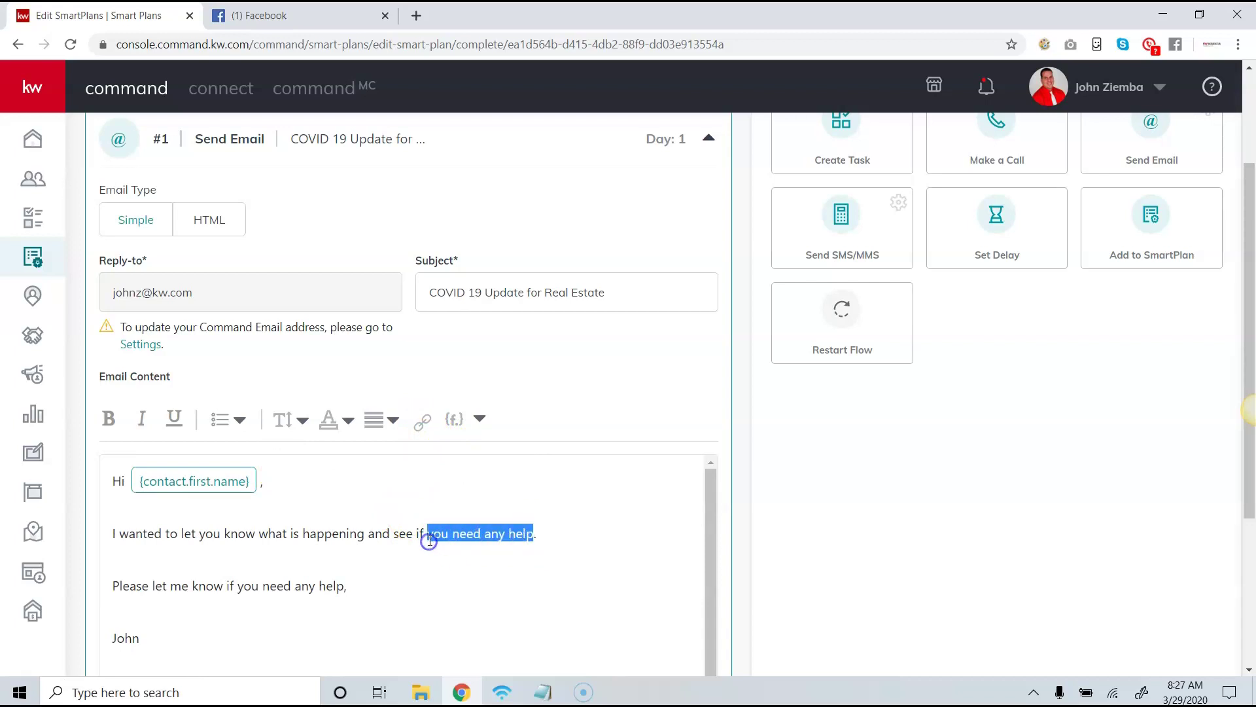
{"action": "left_click", "coordinate": [420, 426]}
{"action": "left_click", "coordinate": [428, 536]}
{"action": "type", "text": "http"}
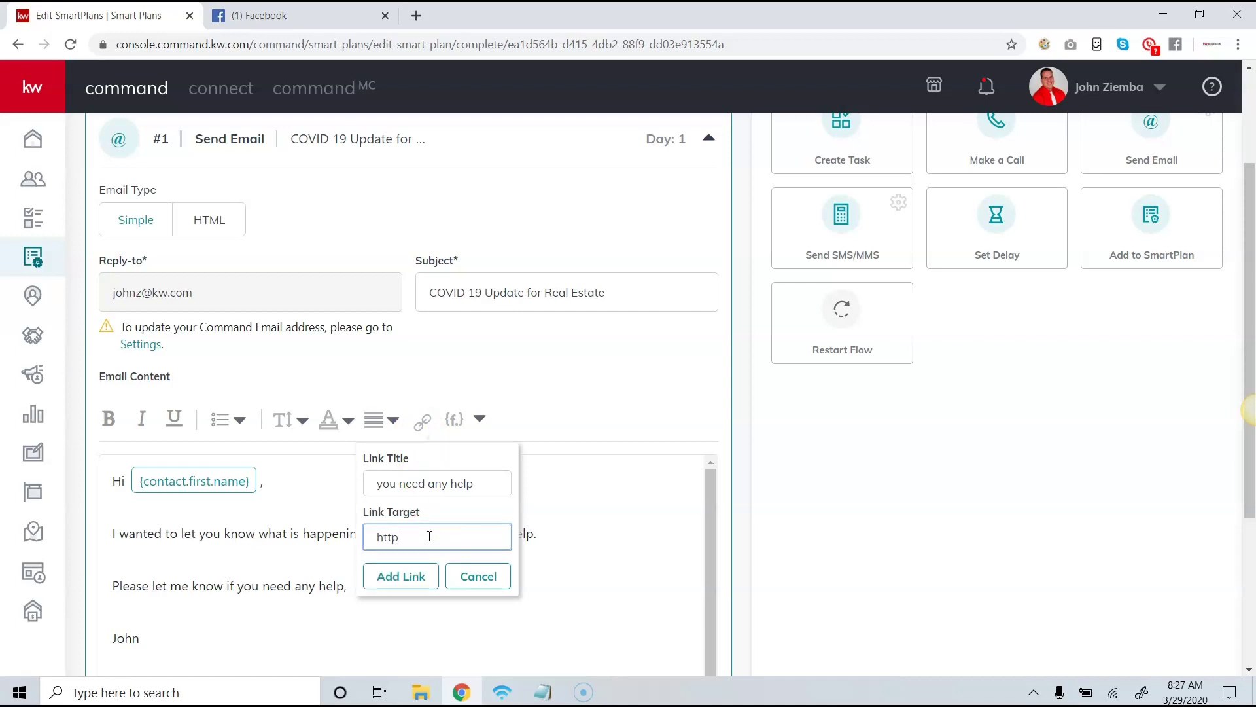
{"action": "type", "text": "s://google.com"}
{"action": "left_click", "coordinate": [412, 577]}
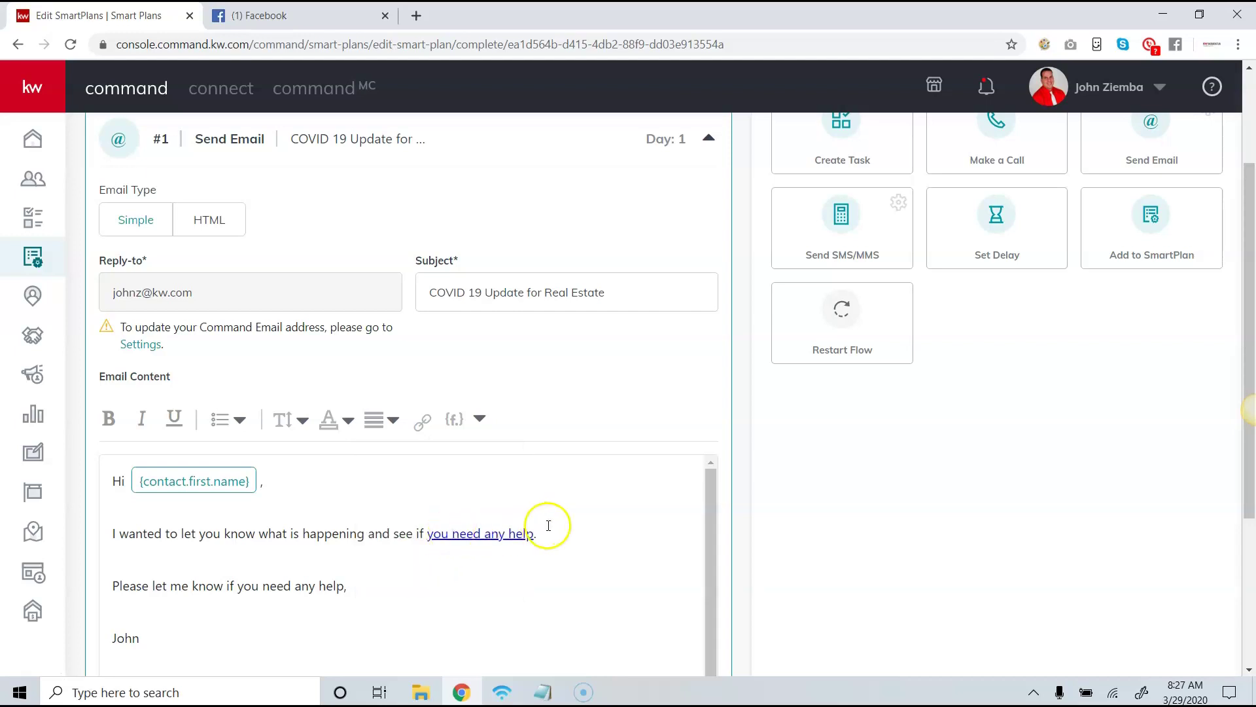
{"action": "scroll", "coordinate": [648, 458], "scroll_direction": "up", "scroll_amount": 3}
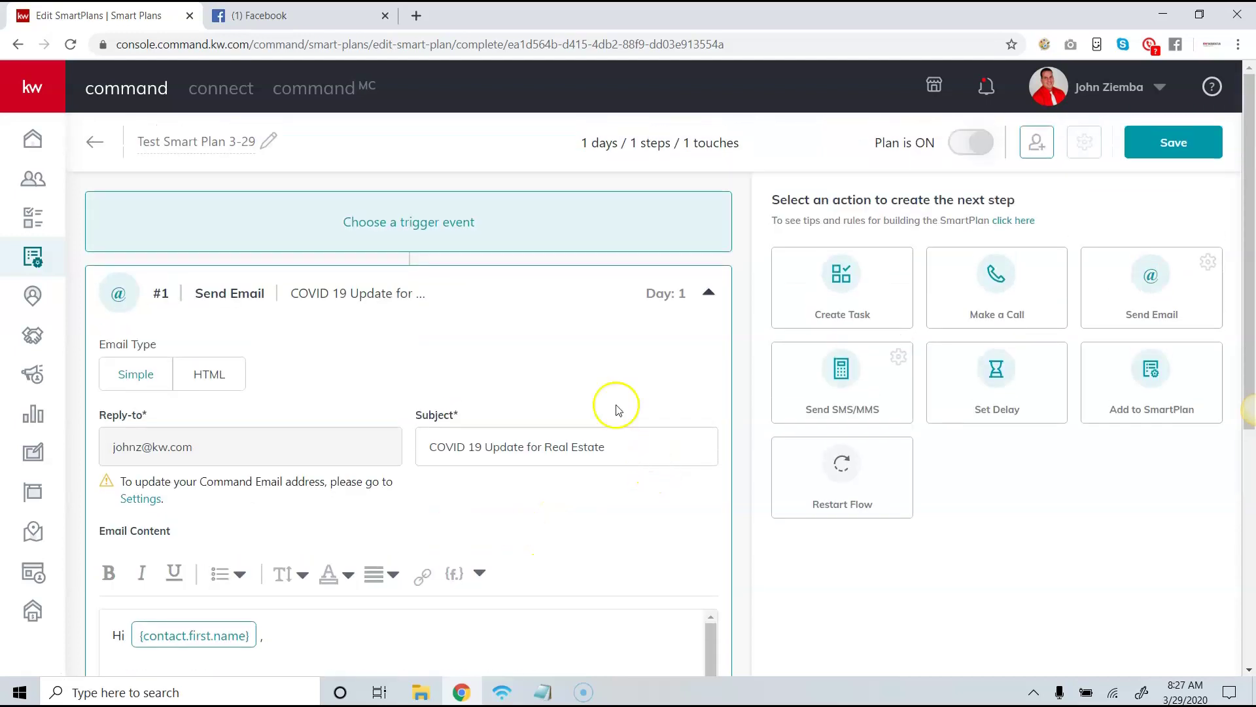
Save the SmartPlan and go back to the SmartPlans list.
{"action": "left_click", "coordinate": [1171, 155]}
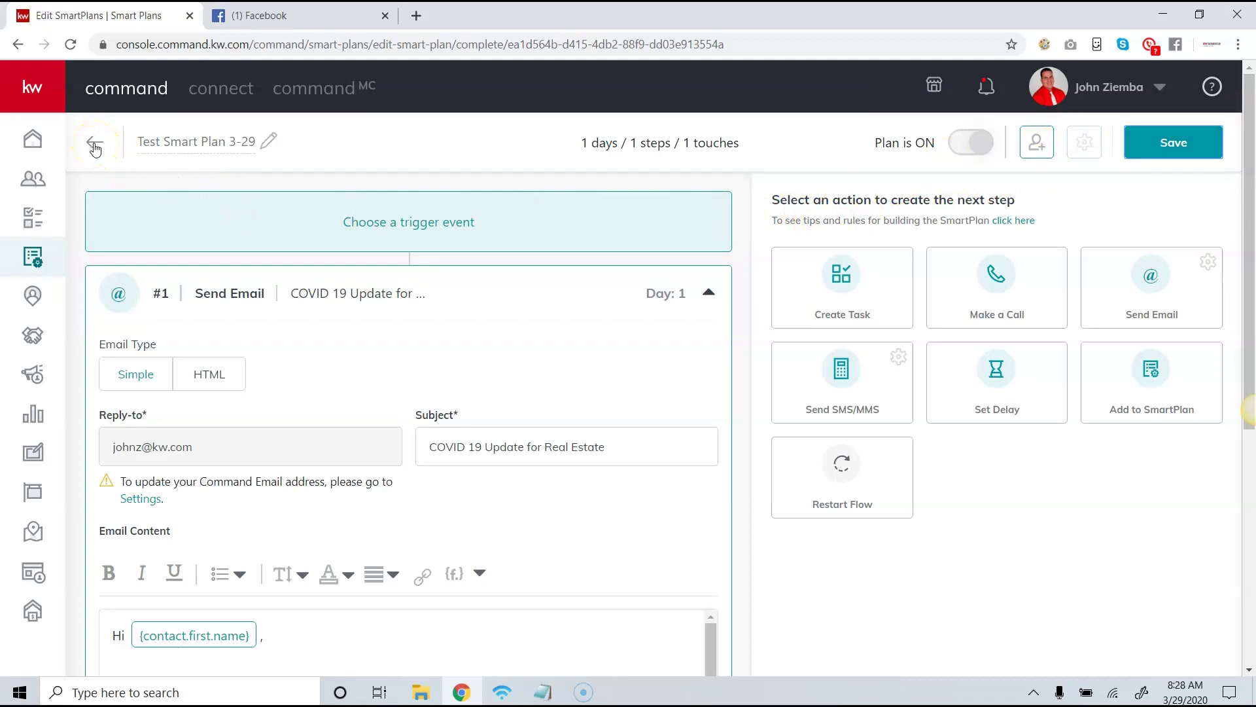
{"action": "left_click", "coordinate": [94, 145]}
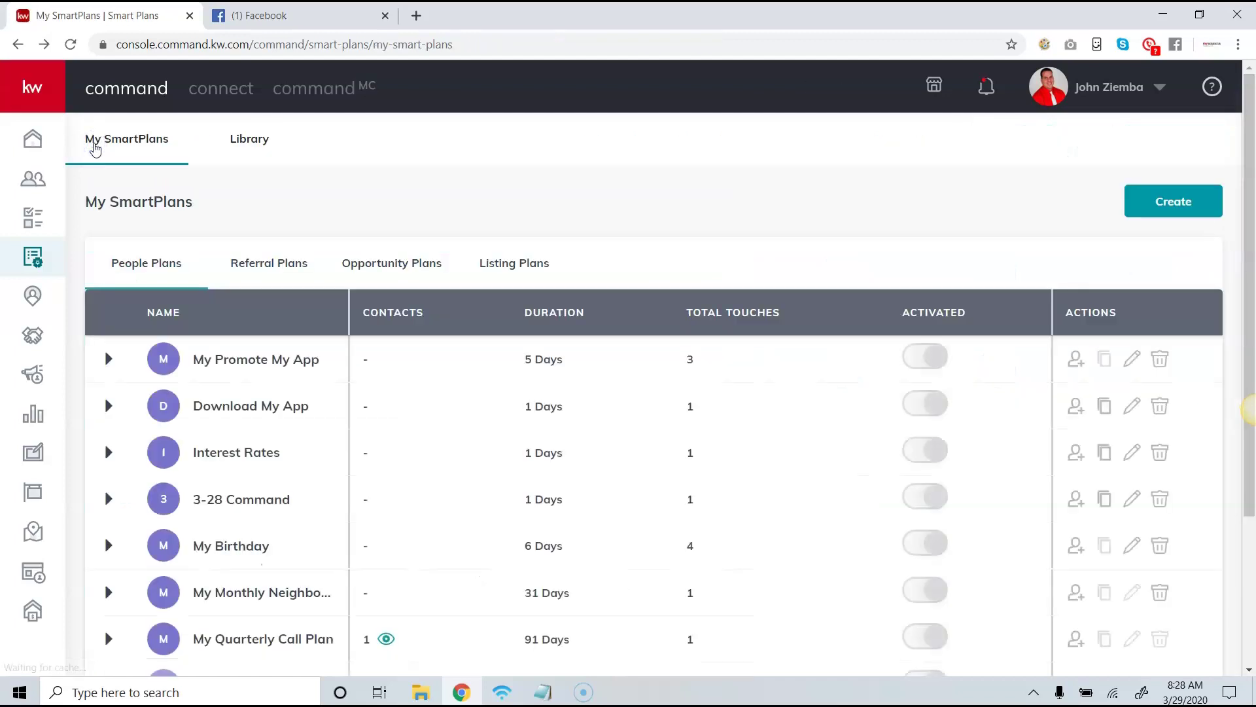
Check Test Smart Plan 3-29's add-contact dialog on the next page, then go to Contacts.
{"action": "scroll", "coordinate": [274, 248], "scroll_direction": "down", "scroll_amount": 3}
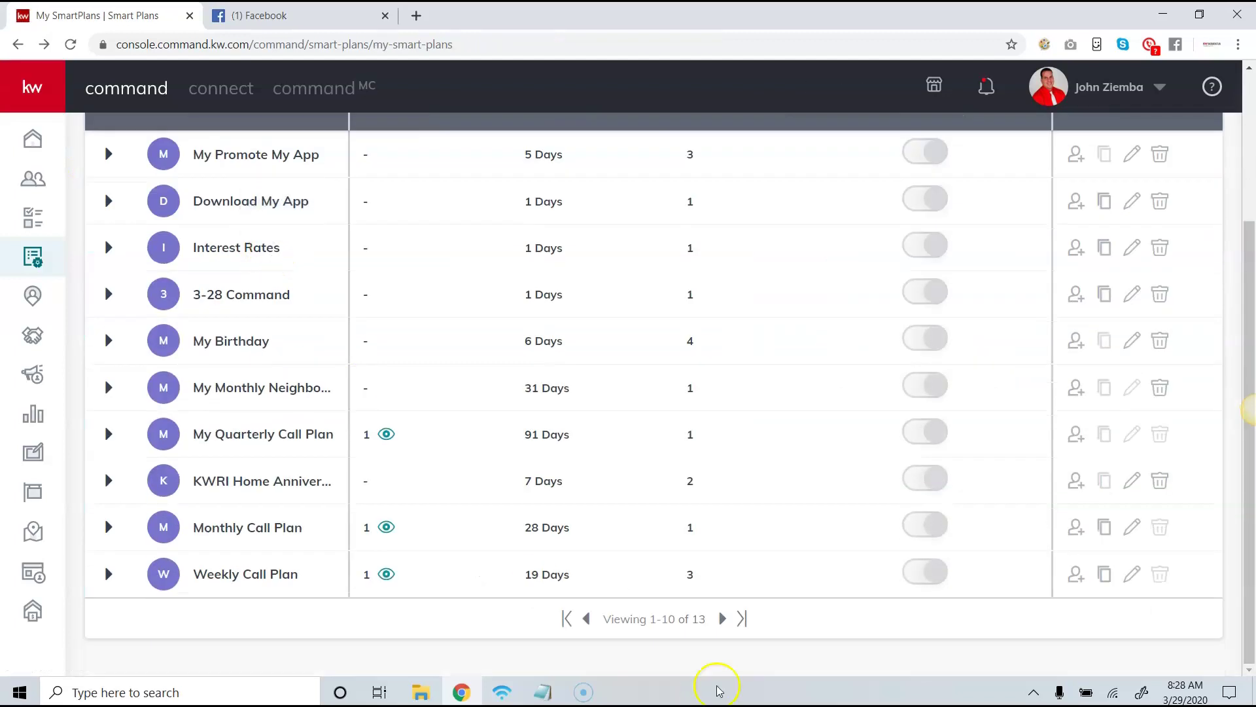
{"action": "left_click", "coordinate": [721, 620]}
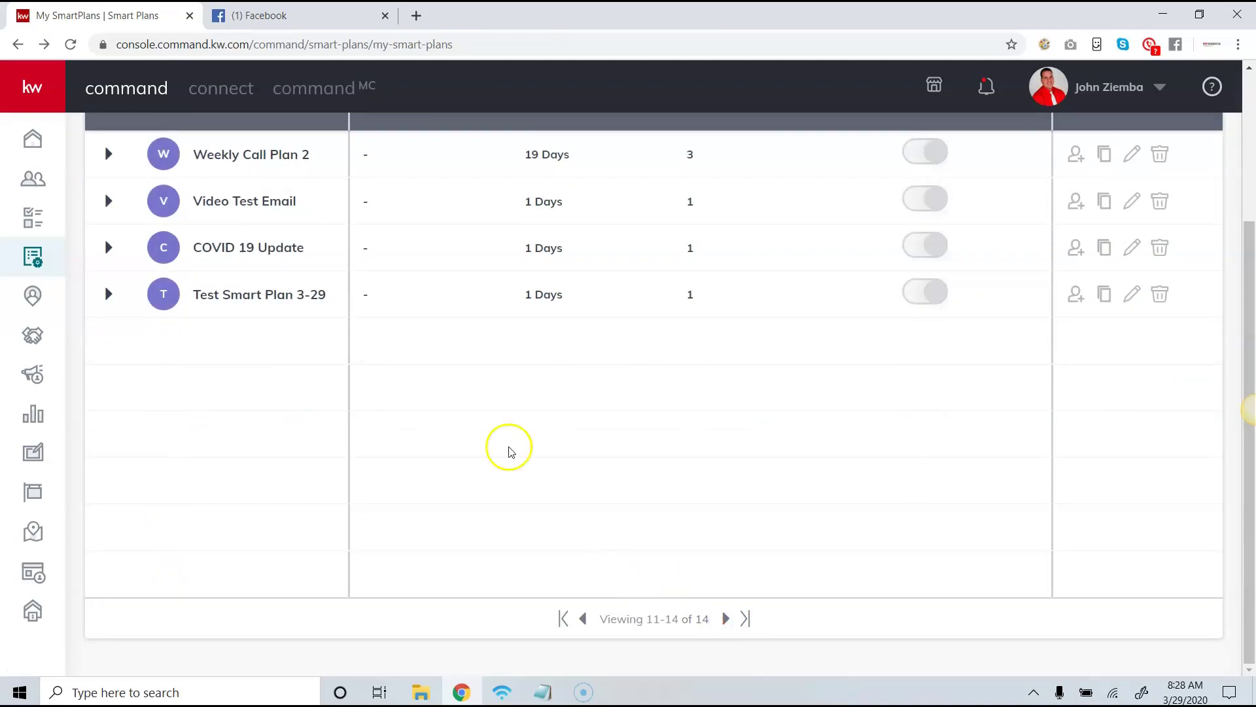
{"action": "left_click", "coordinate": [1076, 294]}
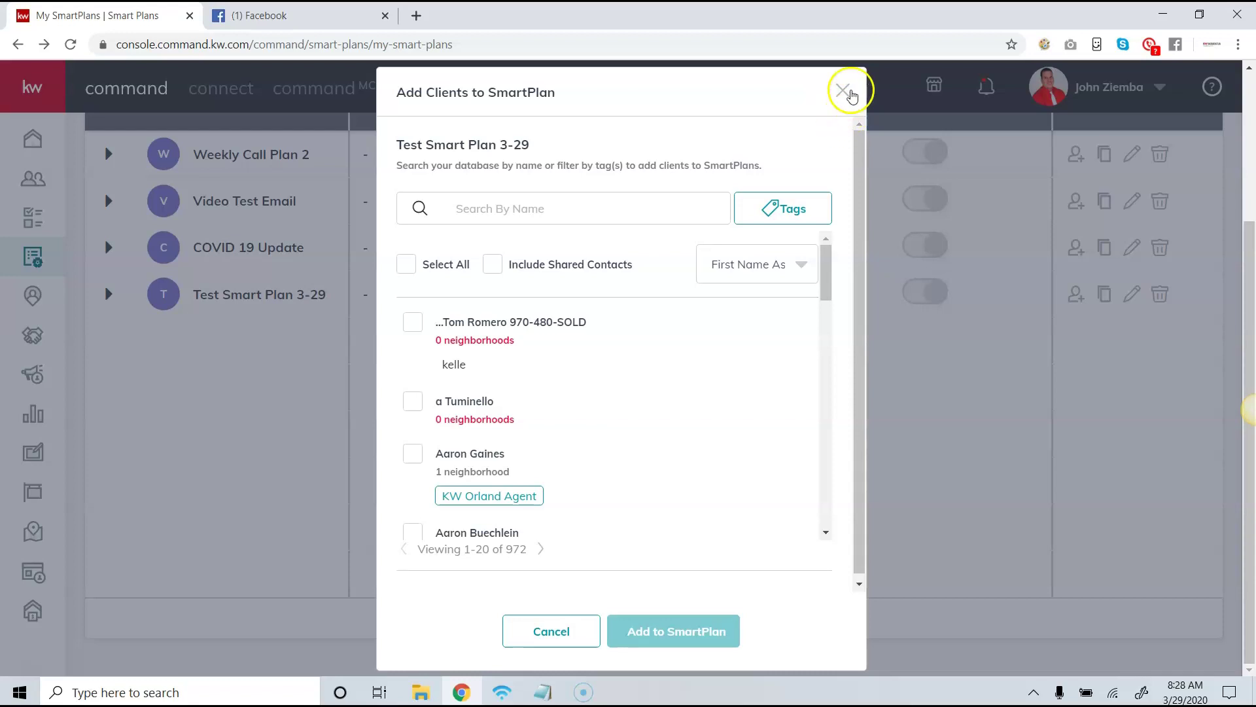
{"action": "left_click", "coordinate": [844, 90]}
{"action": "left_click", "coordinate": [33, 179]}
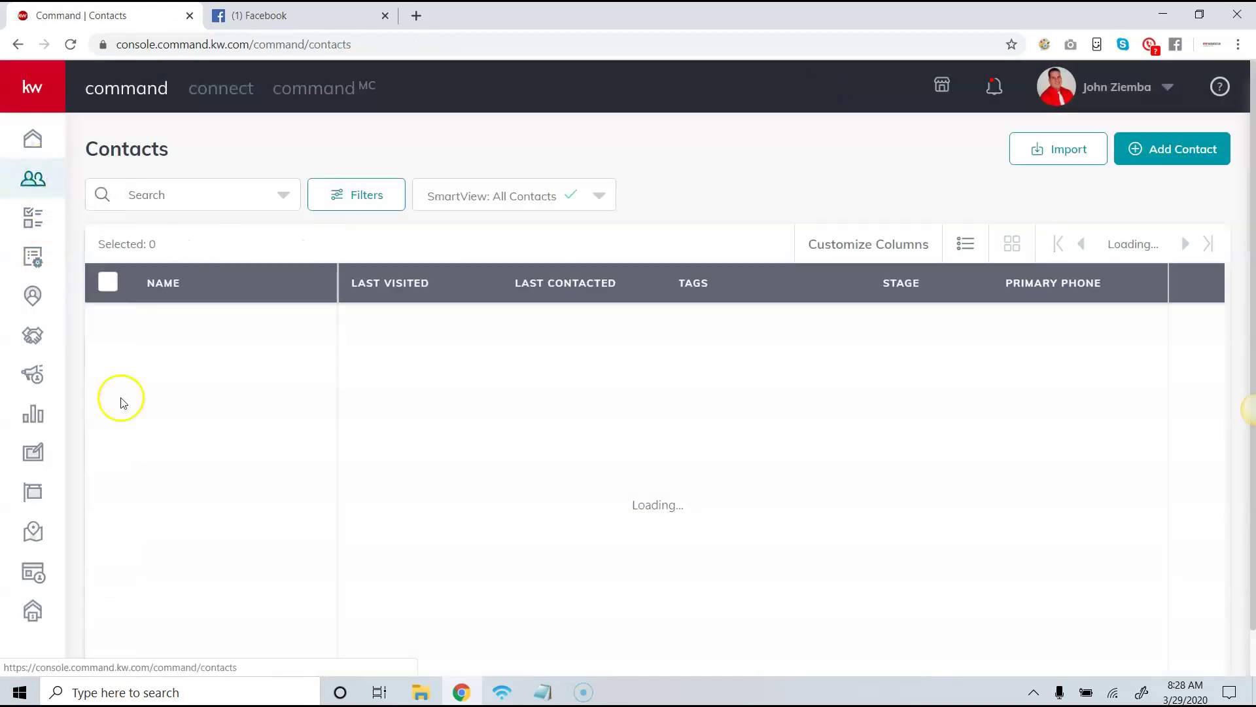
Show 50 contacts per page, select all, and apply the Add to SmartPlan bulk action.
{"action": "left_click", "coordinate": [108, 284]}
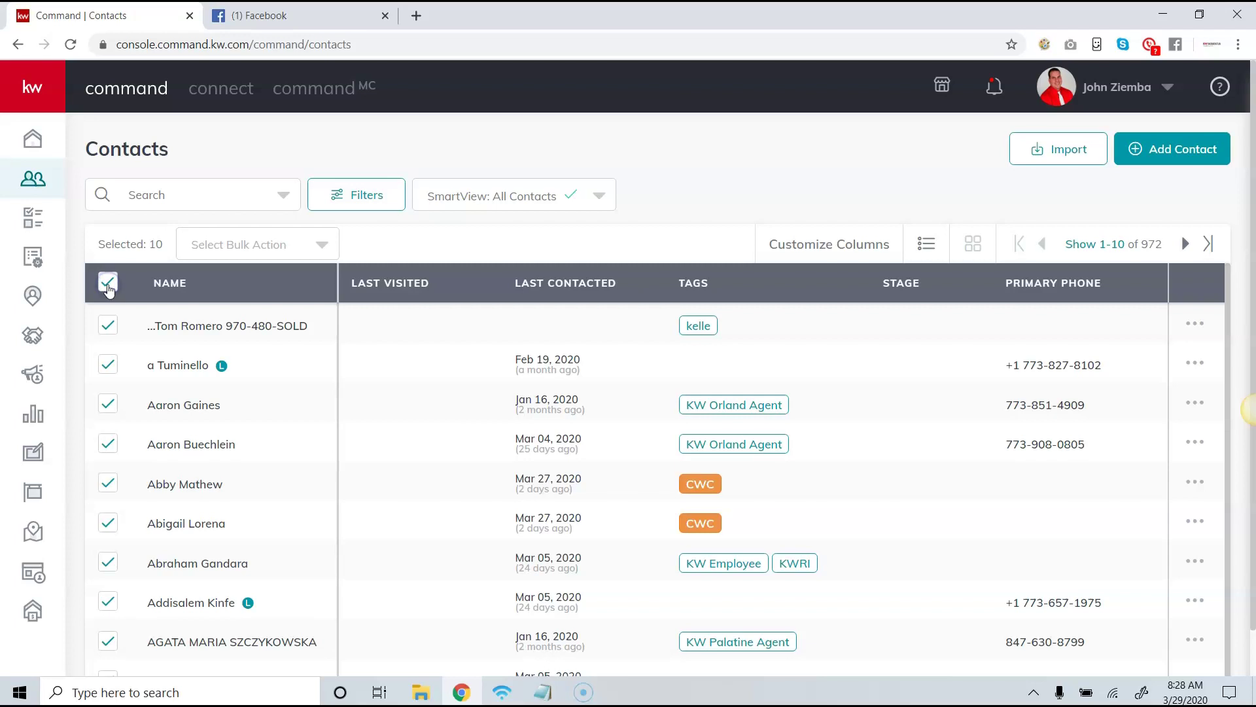
{"action": "left_click", "coordinate": [1106, 247]}
{"action": "left_click", "coordinate": [1107, 334]}
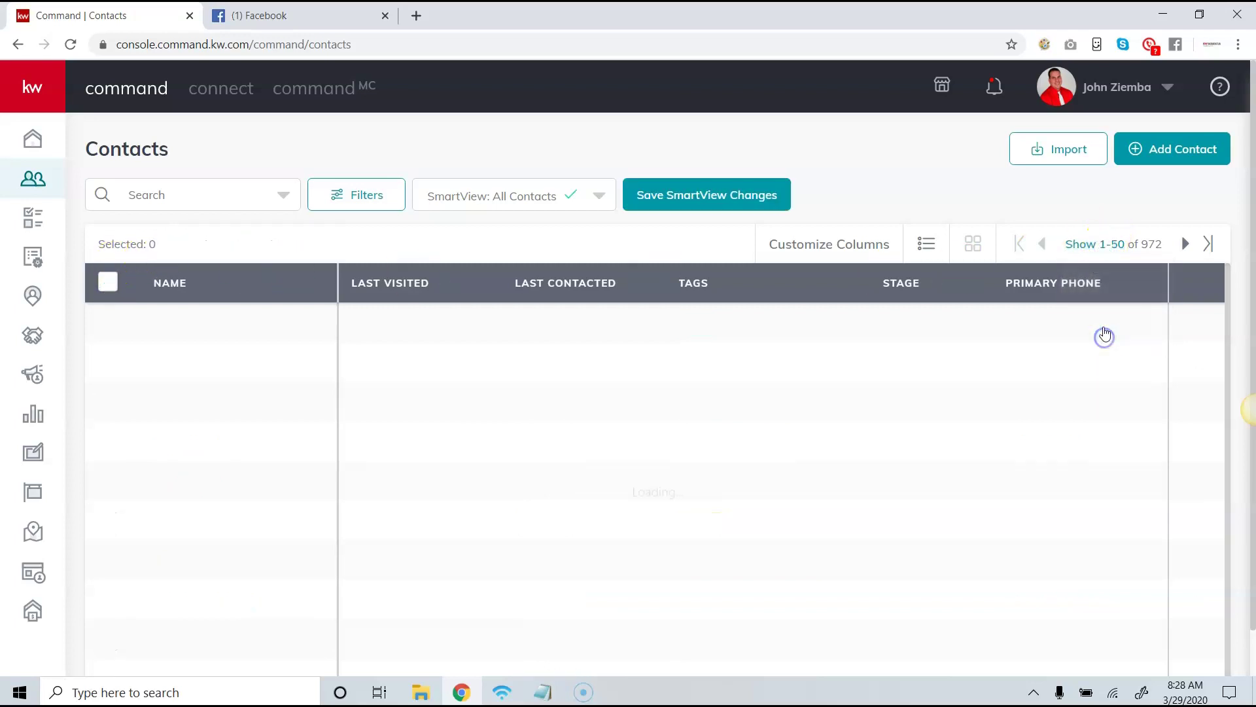
{"action": "left_click", "coordinate": [109, 280]}
{"action": "left_click", "coordinate": [237, 262]}
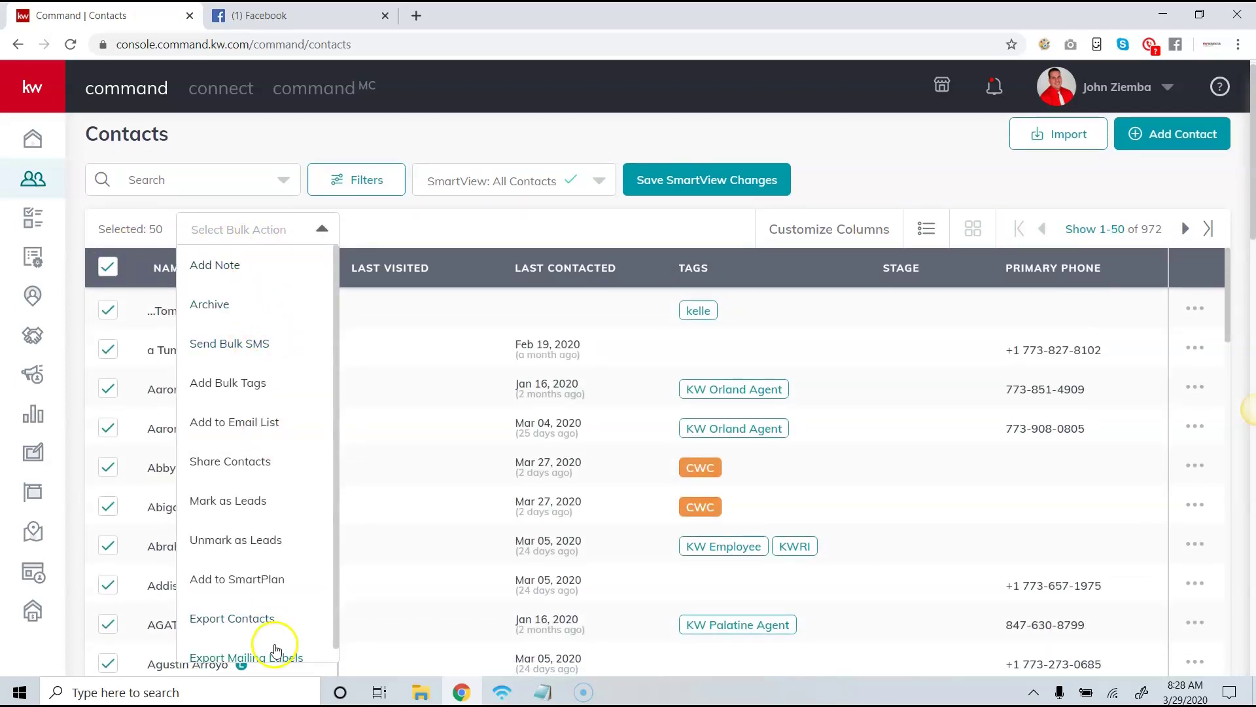
{"action": "left_click", "coordinate": [265, 579]}
{"action": "scroll", "coordinate": [1042, 455], "scroll_direction": "down", "scroll_amount": 2}
{"action": "scroll", "coordinate": [1042, 454], "scroll_direction": "down", "scroll_amount": 7}
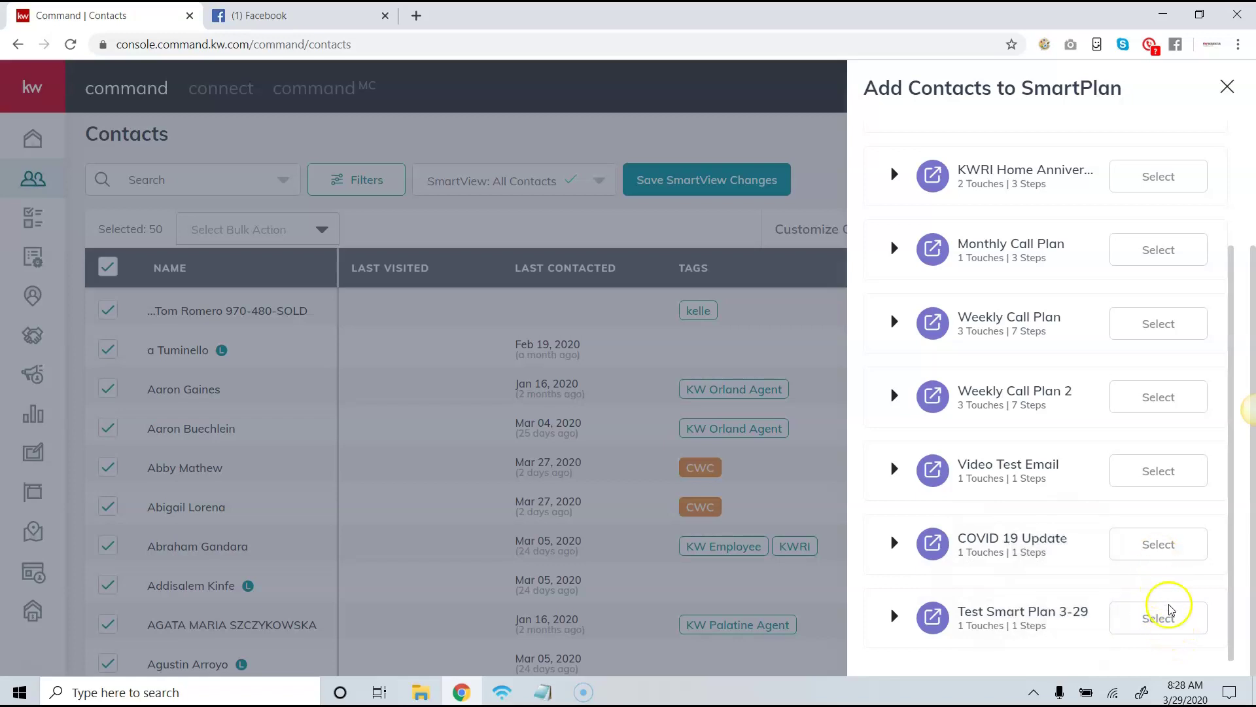
Open the first contact's detail page on its SmartPlans tab, which lists no SmartPlans yet.
{"action": "left_click", "coordinate": [1228, 88]}
{"action": "left_click", "coordinate": [203, 308]}
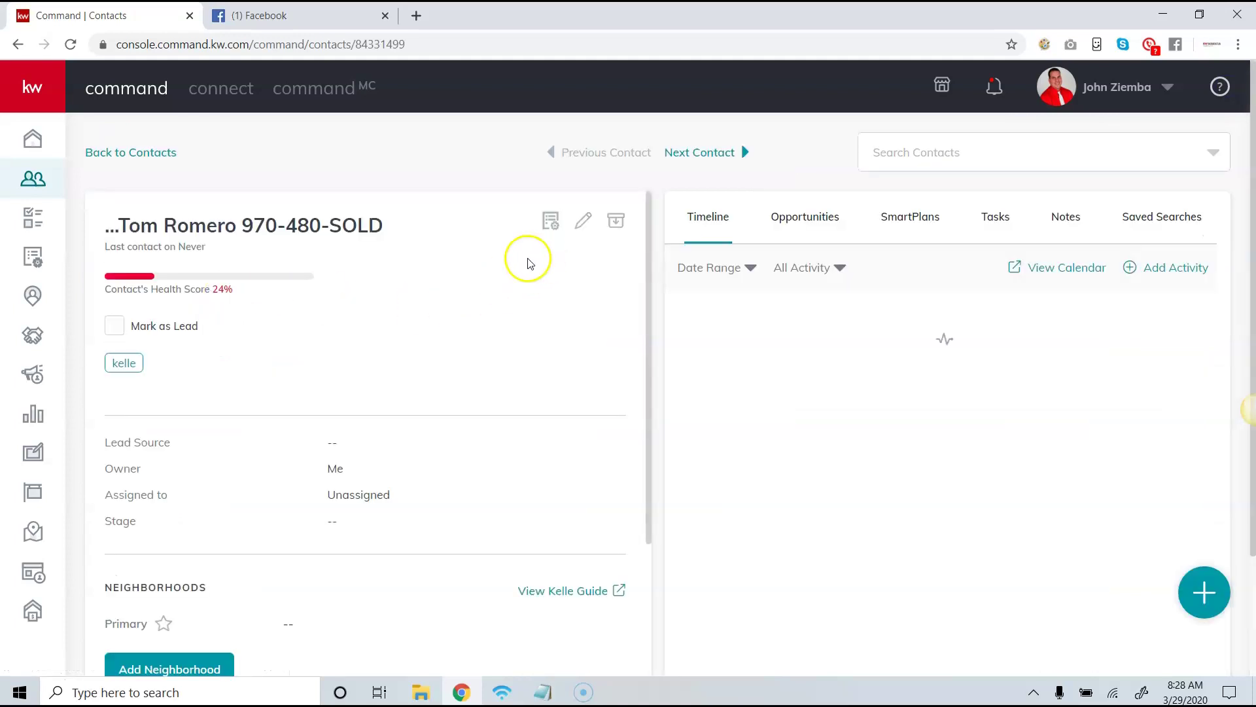
{"action": "left_click", "coordinate": [937, 216]}
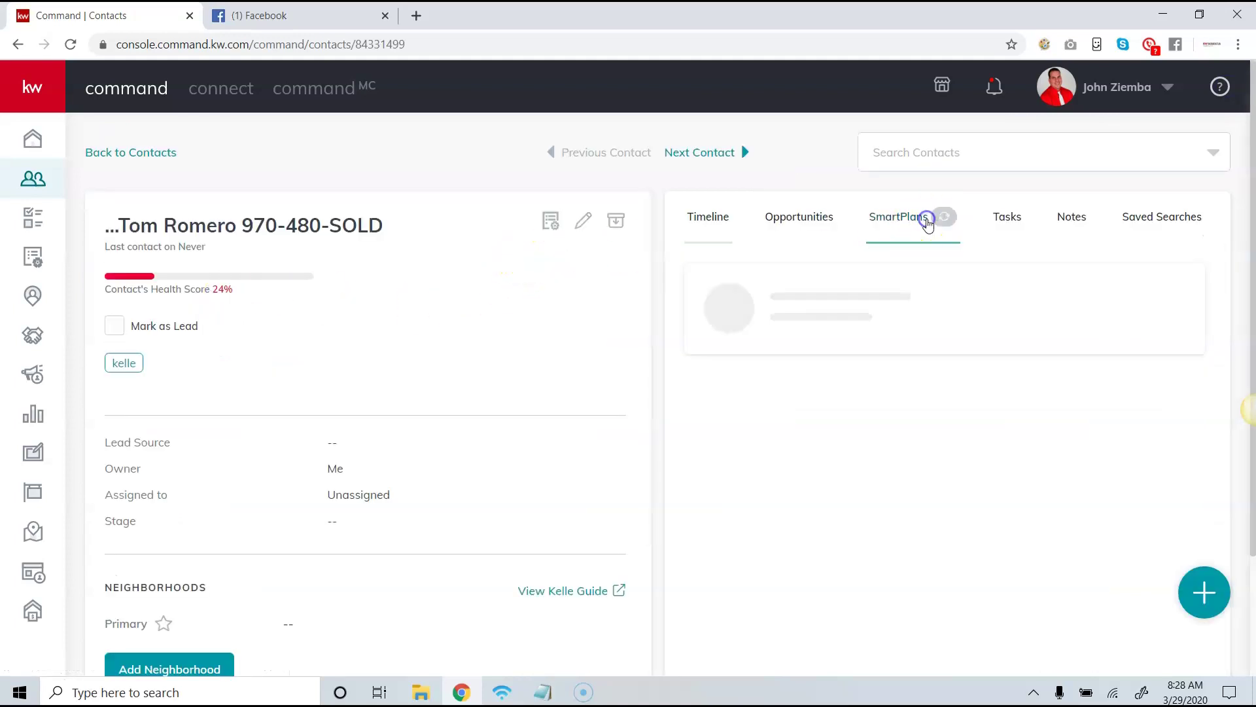
Start adding the contact to a SmartPlan, dismiss the panel, and go to account Settings.
{"action": "left_click", "coordinate": [924, 353]}
{"action": "scroll", "coordinate": [982, 386], "scroll_direction": "down", "scroll_amount": 8}
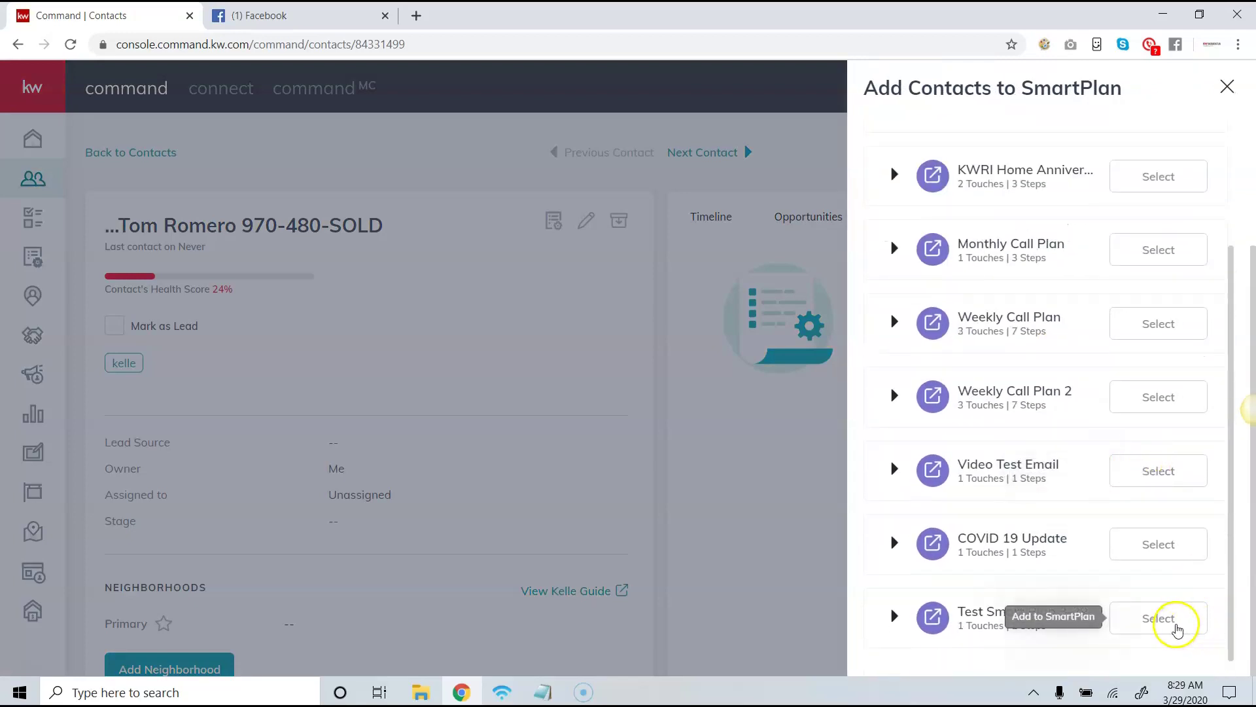
{"action": "left_click", "coordinate": [1225, 86]}
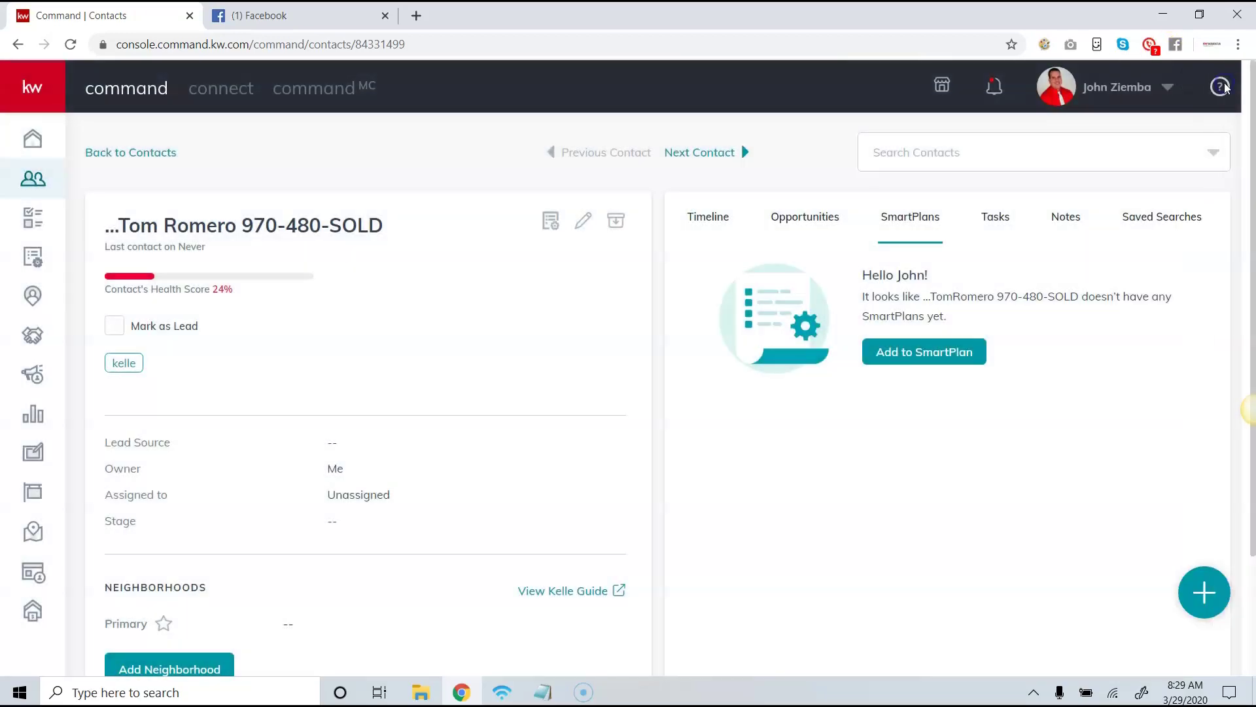
{"action": "left_click", "coordinate": [1123, 87]}
{"action": "left_click", "coordinate": [1100, 219]}
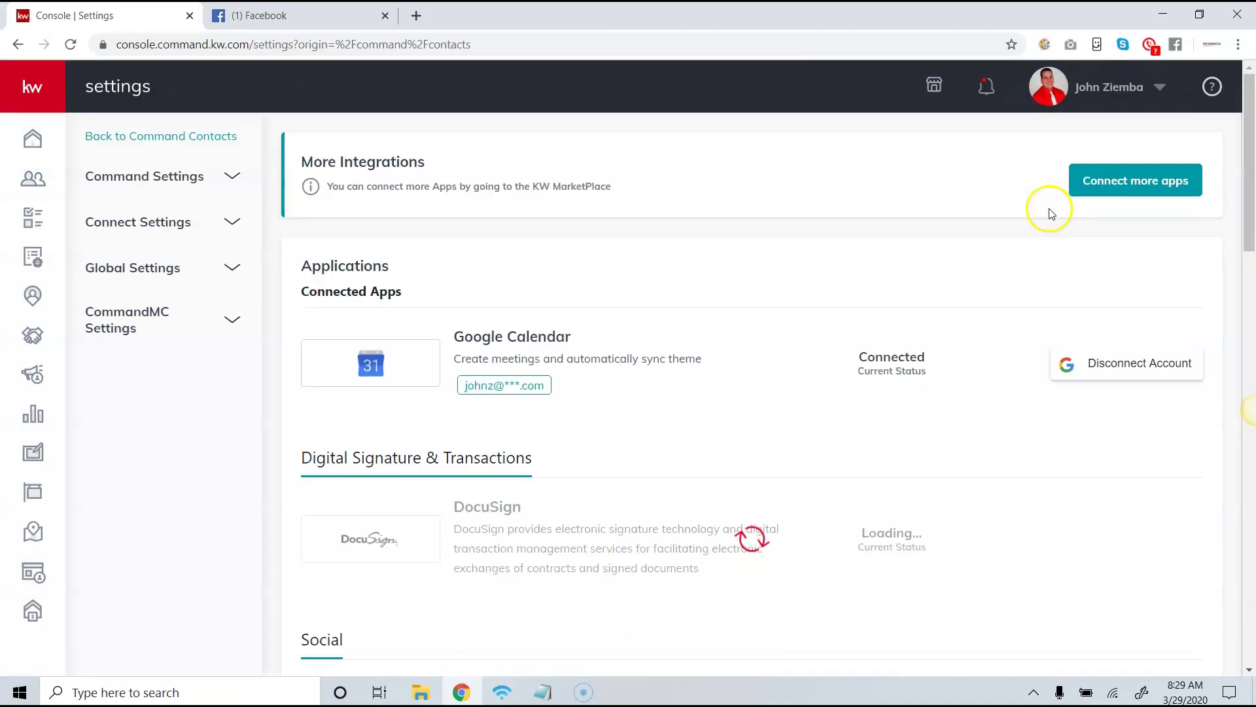
Review the Command Email settings under Email Services, confirming it is the connected default provider.
{"action": "left_click_drag", "start_coordinate": [1247, 121], "coordinate": [1234, 71]}
{"action": "left_click", "coordinate": [1119, 91]}
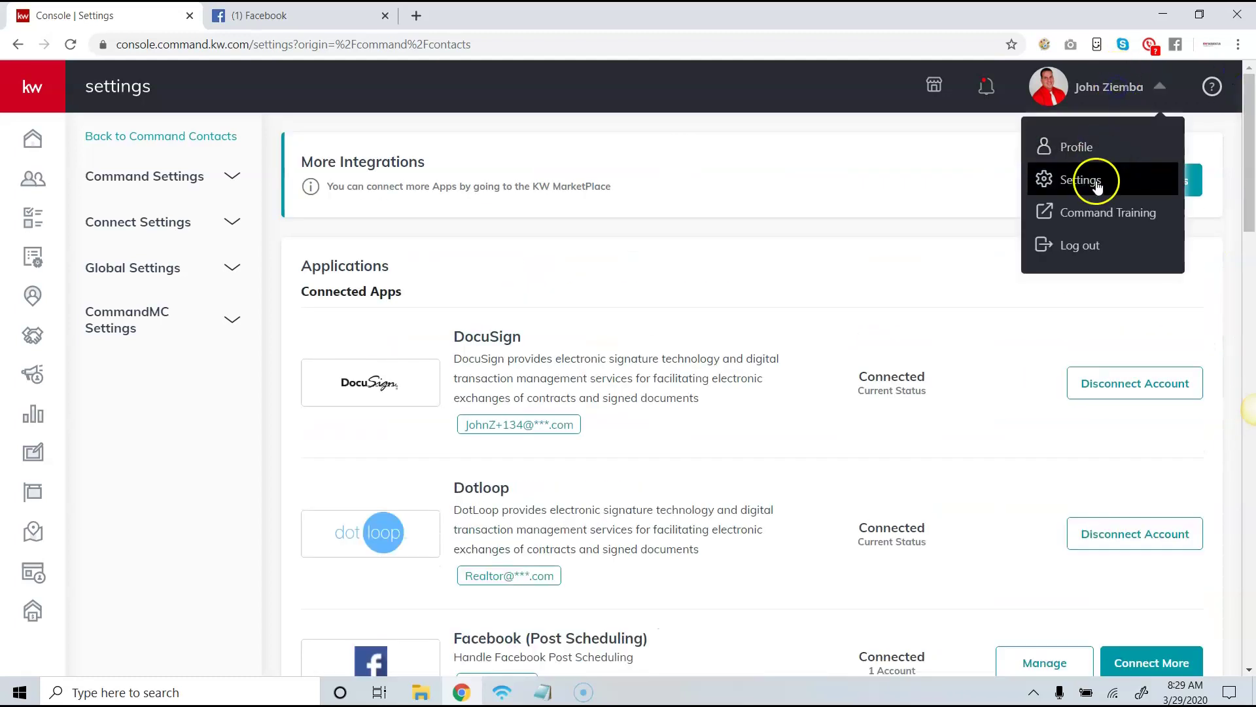
{"action": "left_click_drag", "start_coordinate": [1247, 157], "coordinate": [1248, 573]}
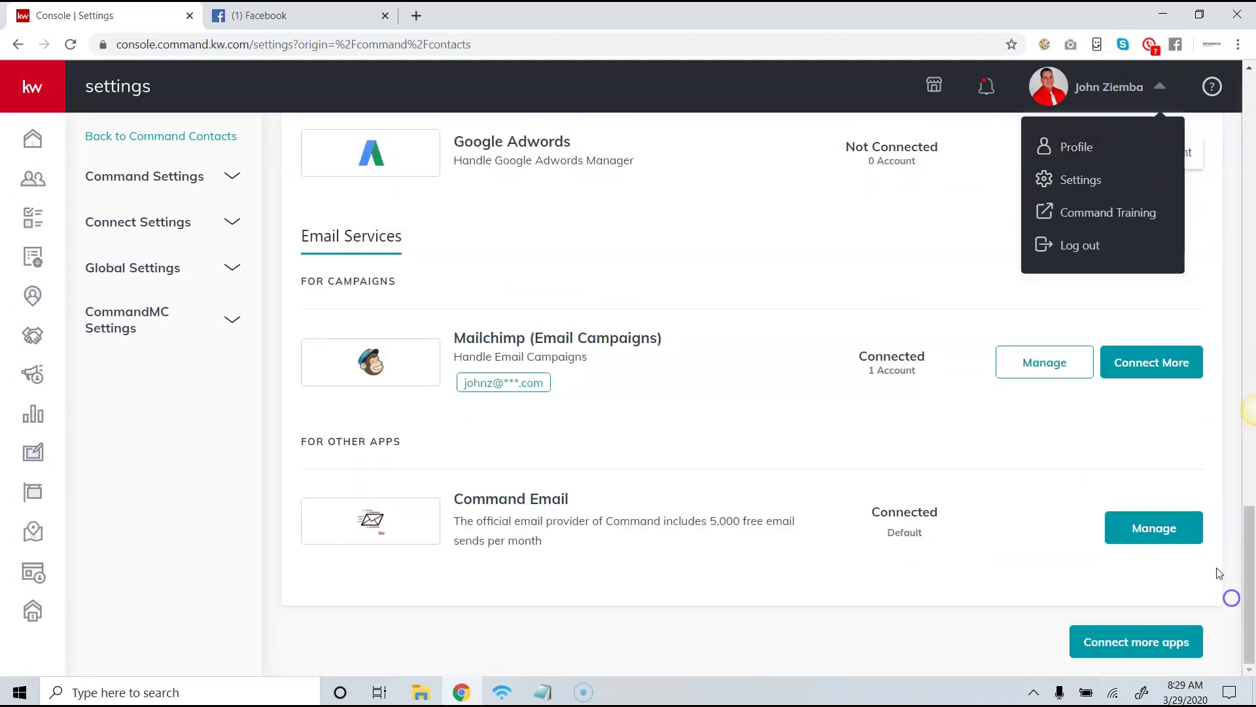
{"action": "left_click", "coordinate": [1130, 537]}
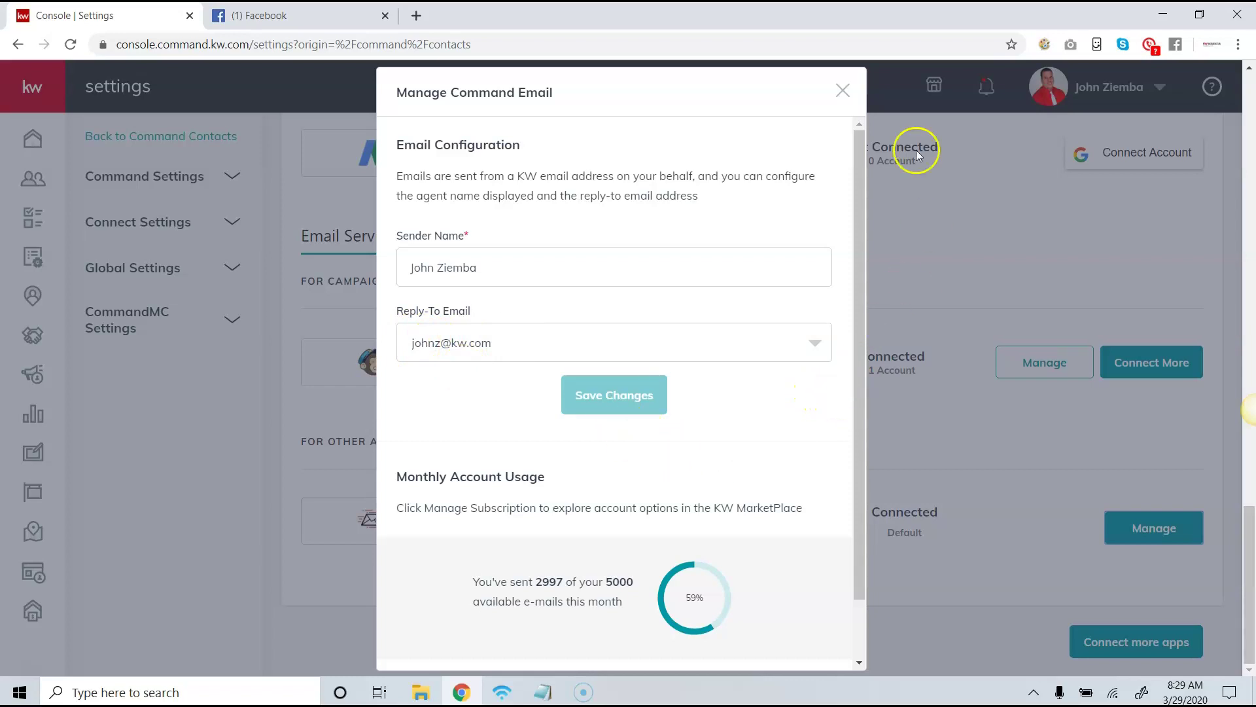
{"action": "left_click", "coordinate": [843, 91]}
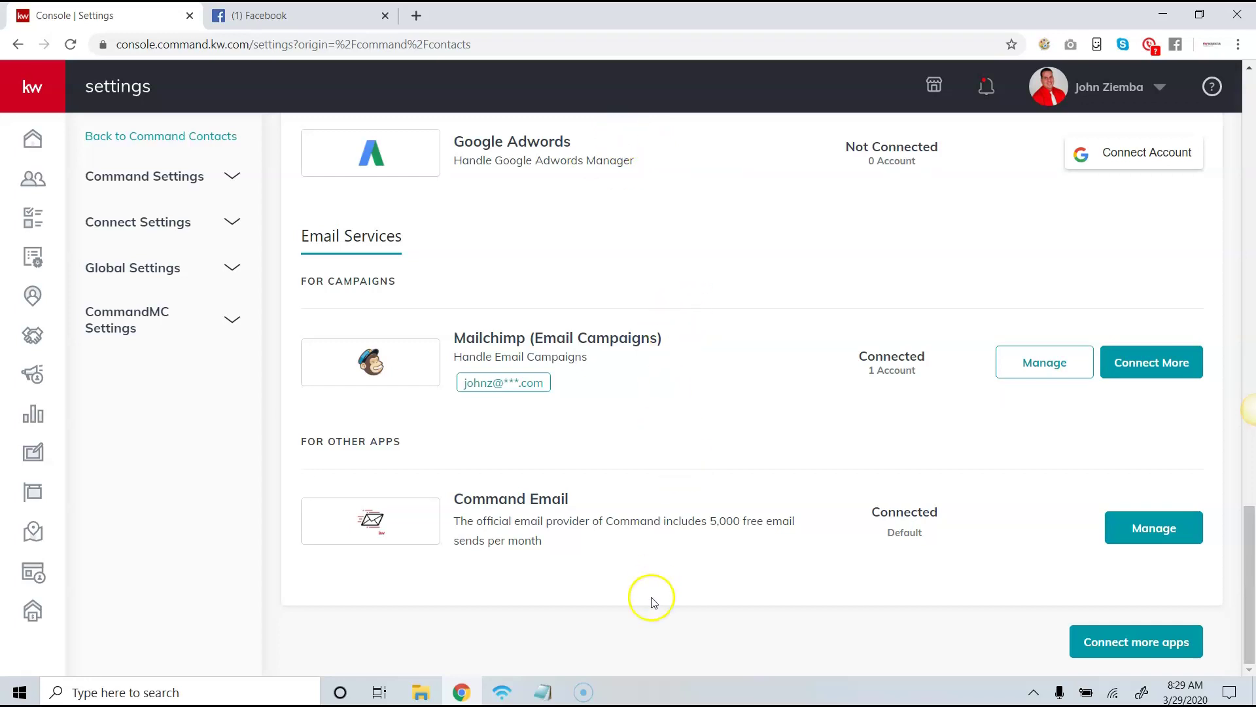
{"action": "mouse_move", "coordinate": [597, 695]}
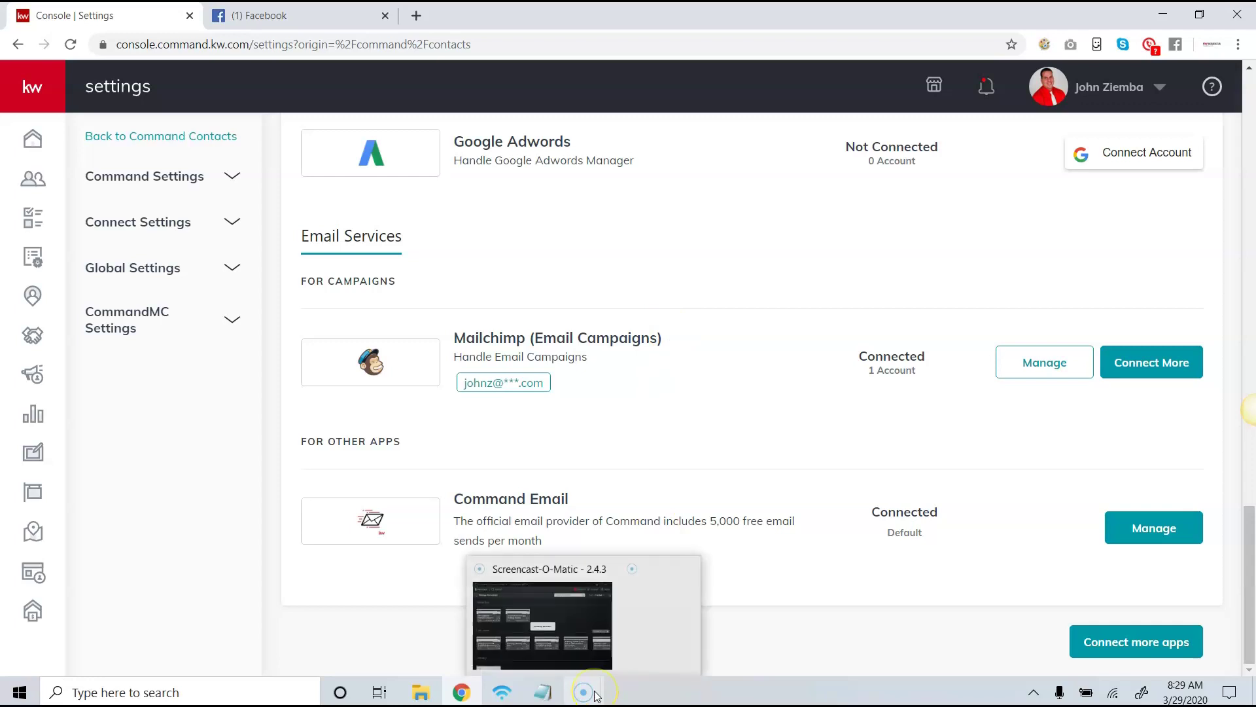